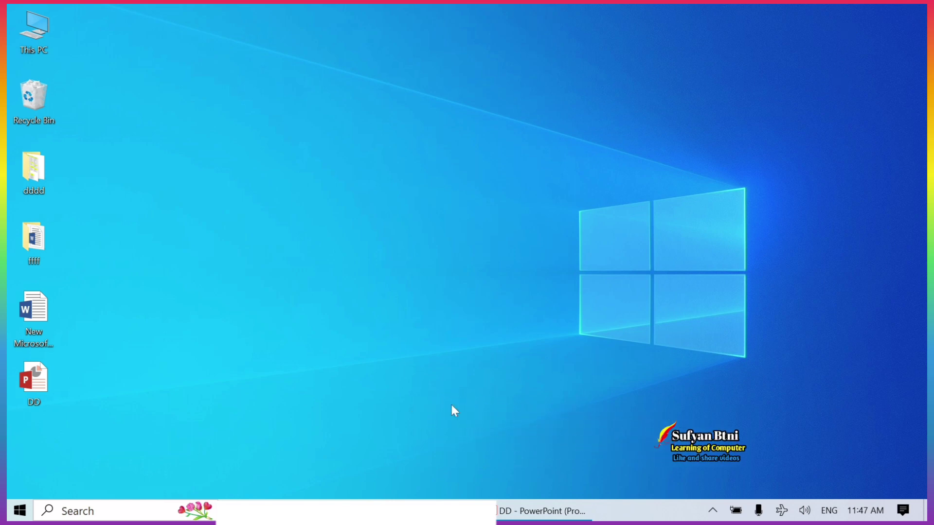
Step: Restore the DD - PowerPoint window from the taskbar
click(518, 513)
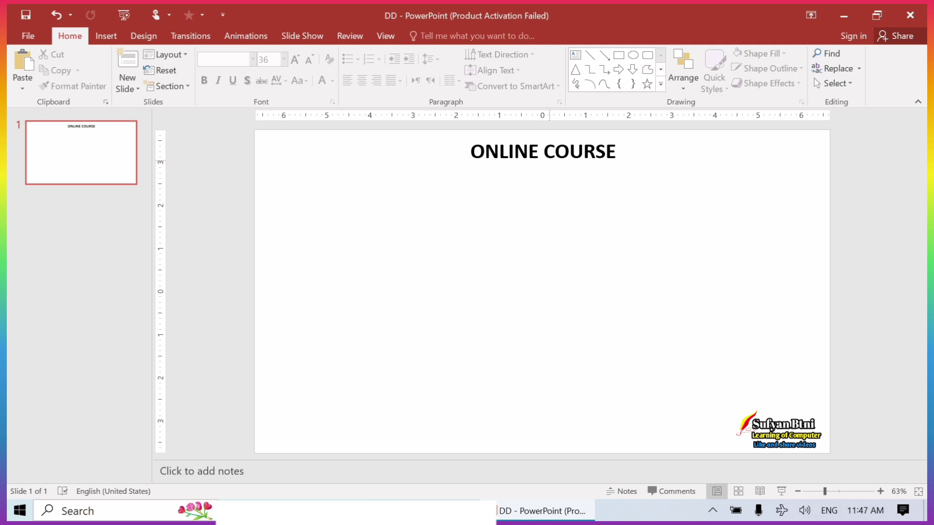
Step: Give the ONLINE COURSE title box a dark red fill and a light-blue outline
click(555, 154)
click(545, 135)
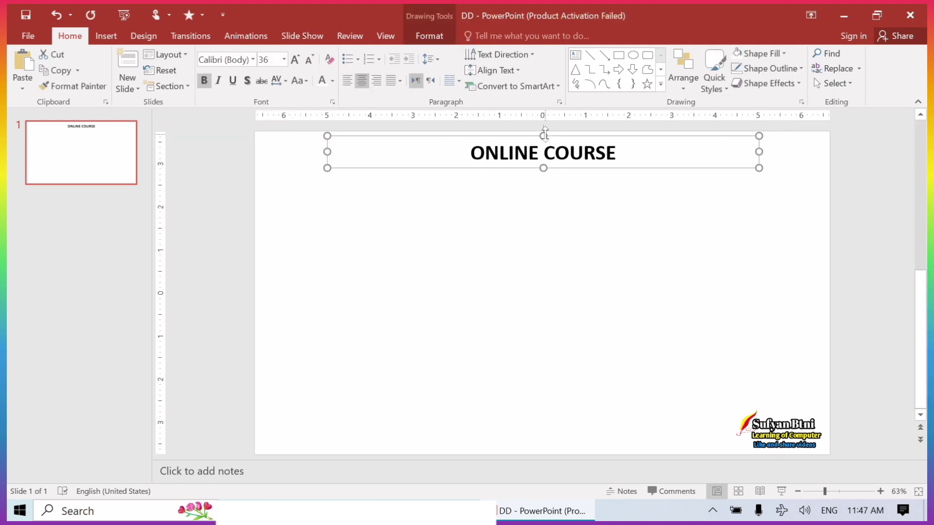
click(780, 54)
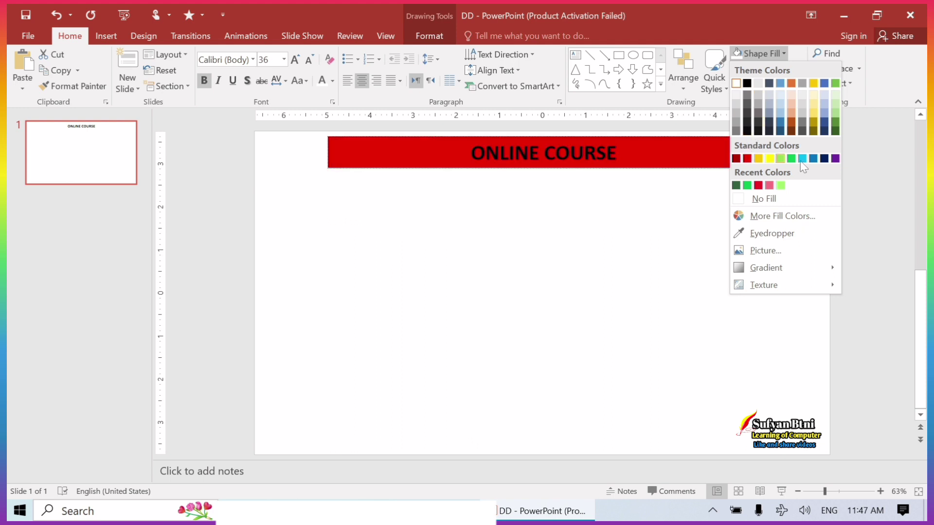
click(737, 158)
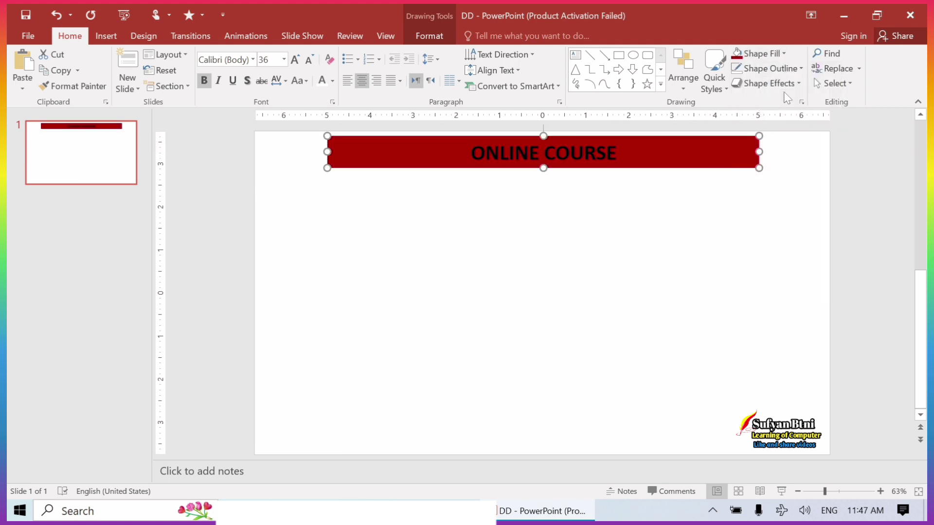
click(786, 73)
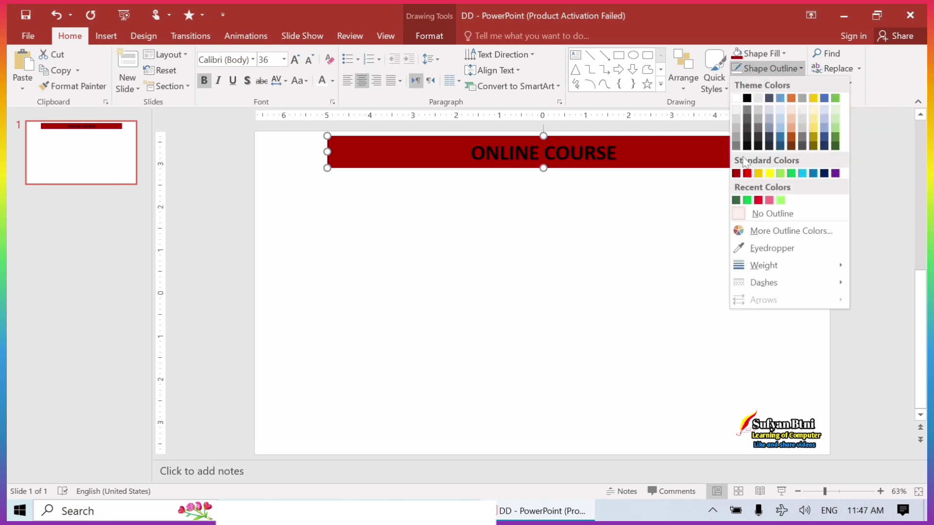
click(803, 174)
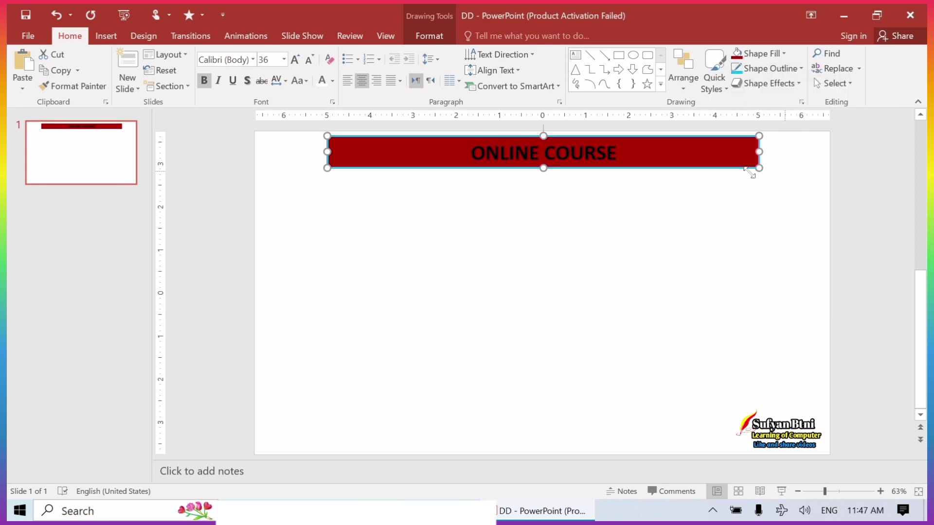
click(583, 244)
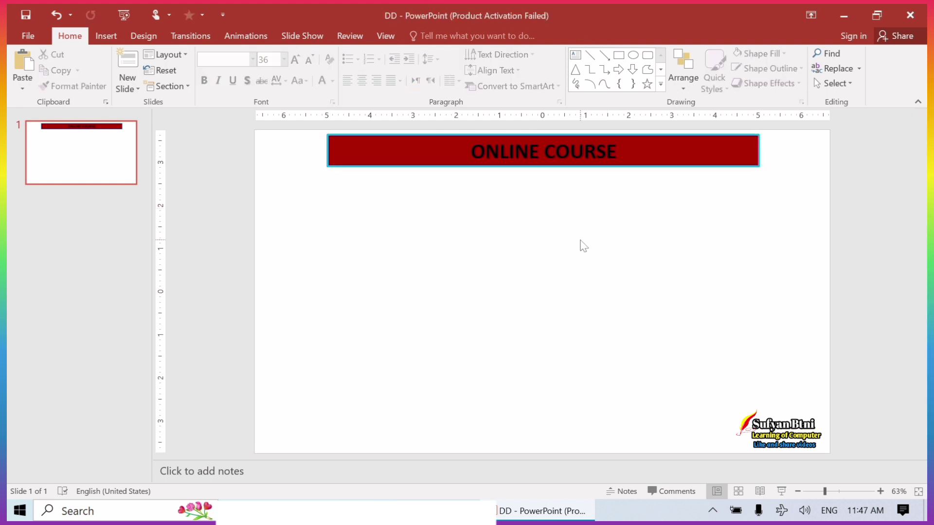
Step: Insert a table with 4 columns and 6 rows
click(106, 36)
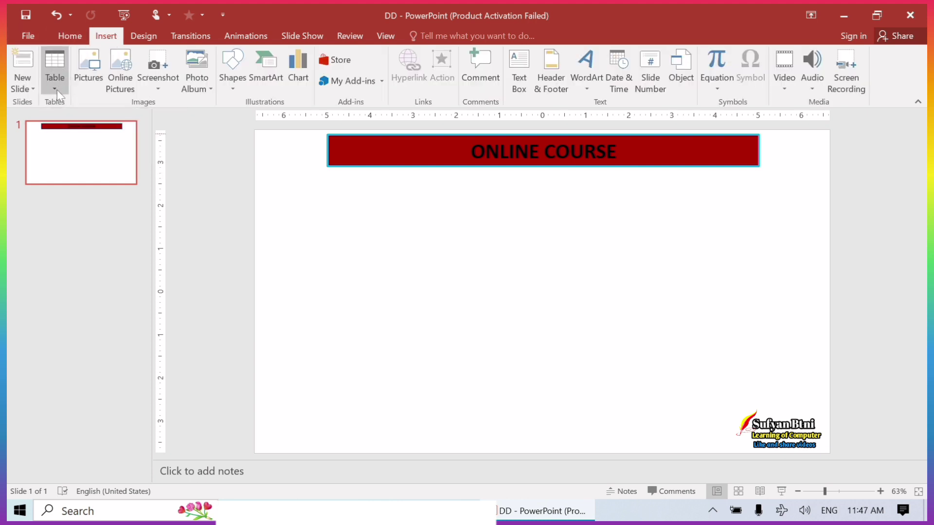
click(57, 88)
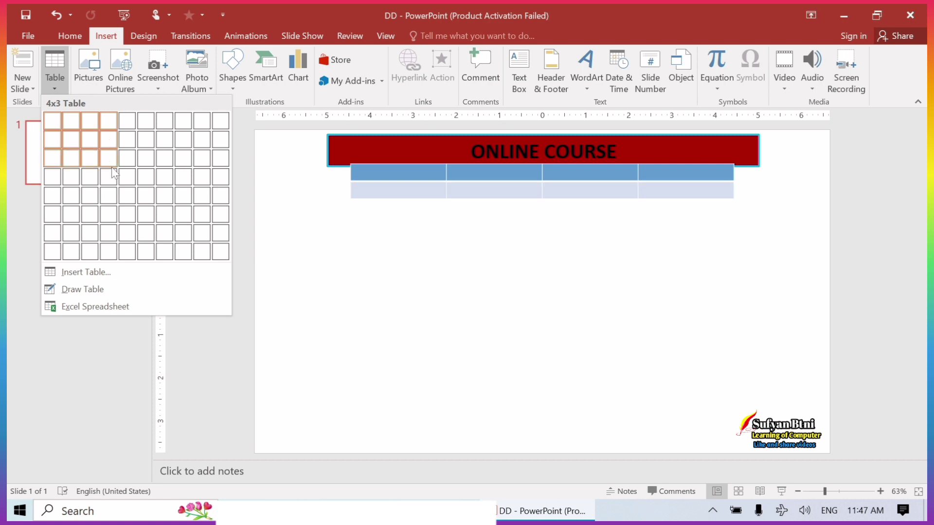
click(109, 214)
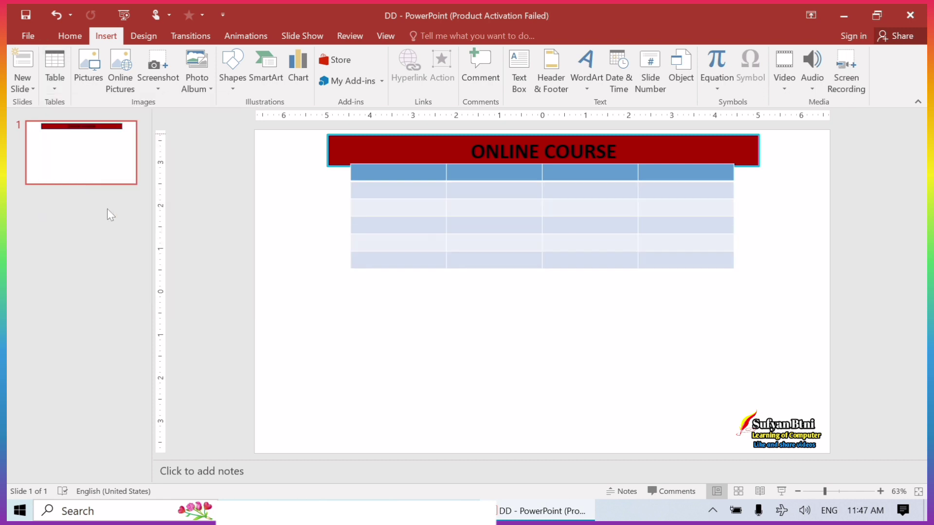
Step: Move the table under the title bar, matching its width and stretching it taller
drag(734, 176, 711, 194)
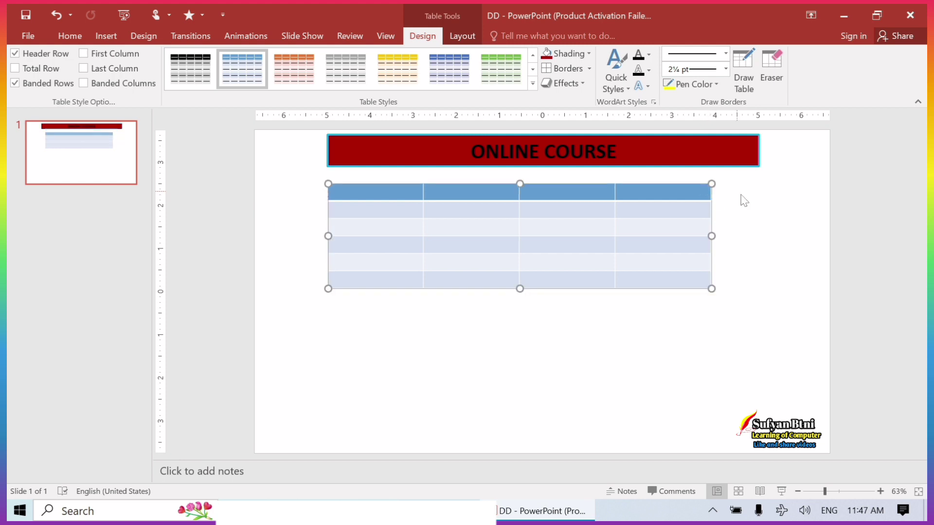
drag(712, 236, 759, 237)
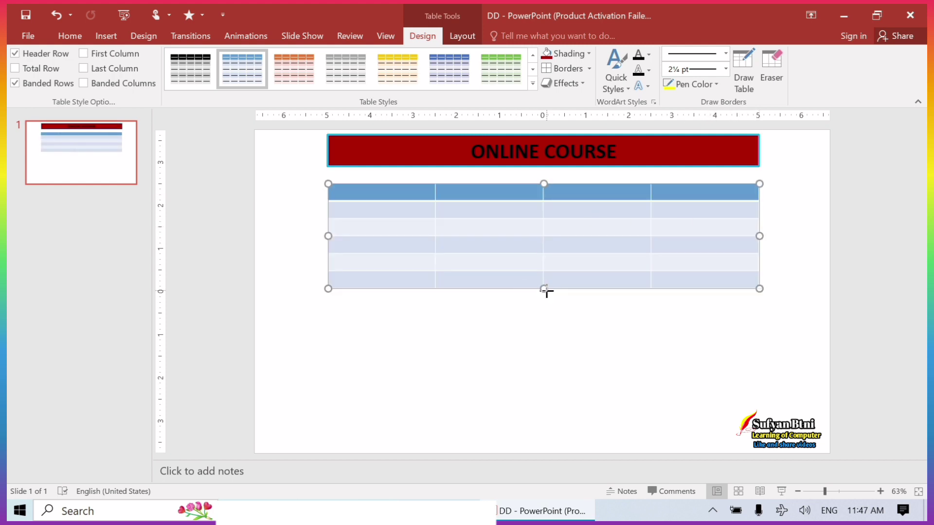
drag(545, 289, 545, 377)
drag(544, 183, 543, 172)
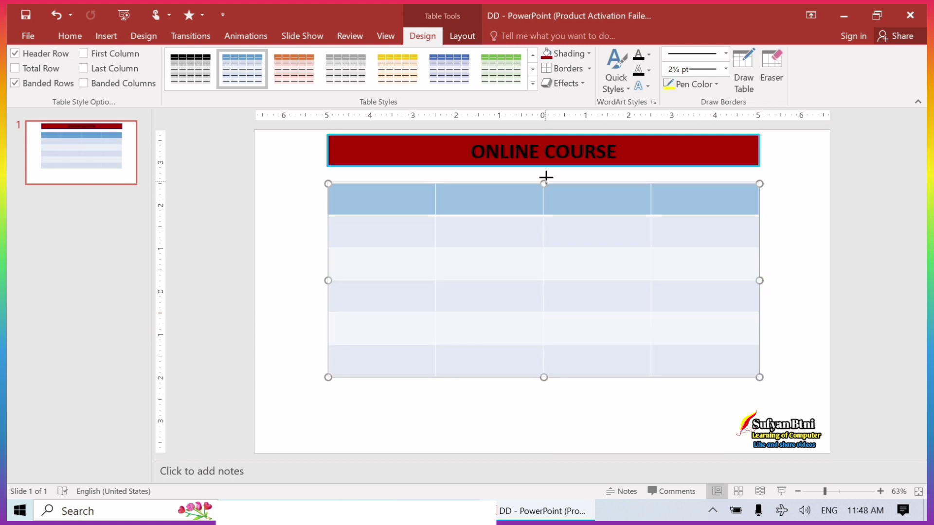
Step: Fill the header row with A, B, C, D
click(271, 214)
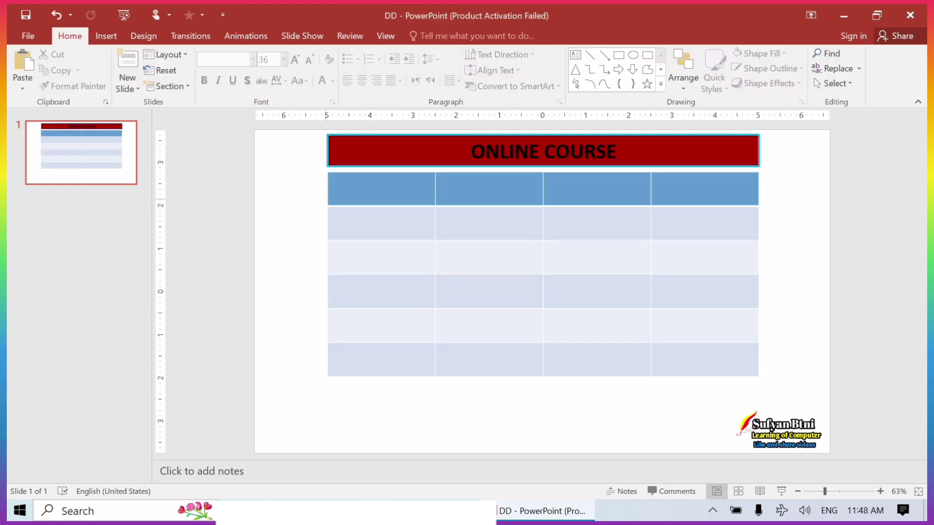
click(333, 185)
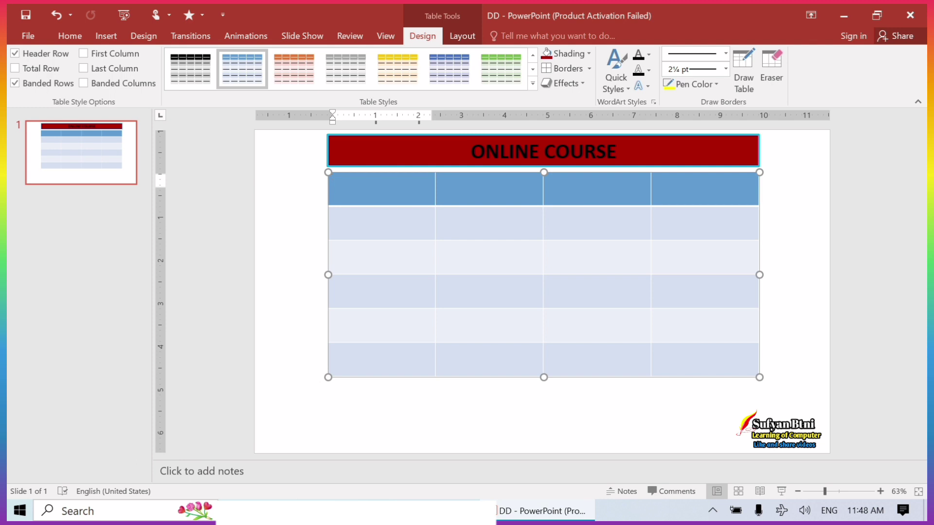
text(A)
click(440, 181)
text(B)
key(Tab)
text(C)
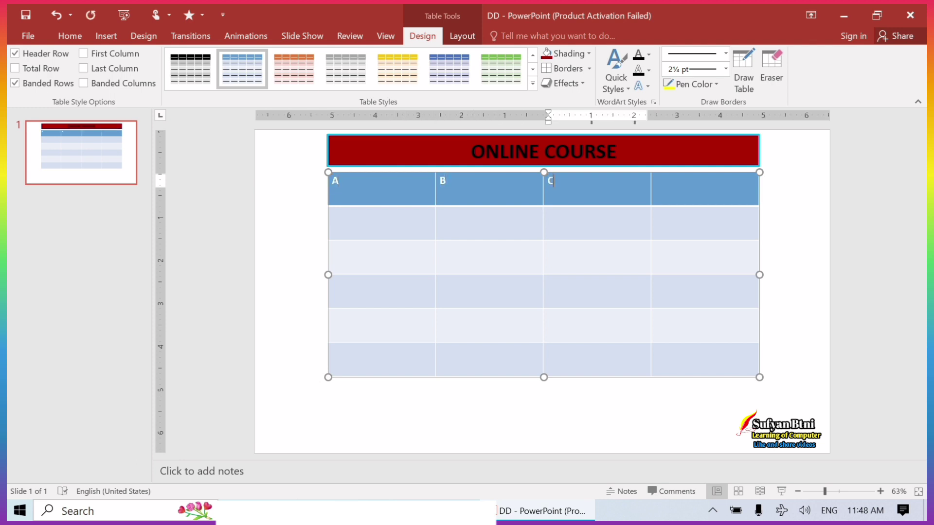
key(Tab)
text(D)
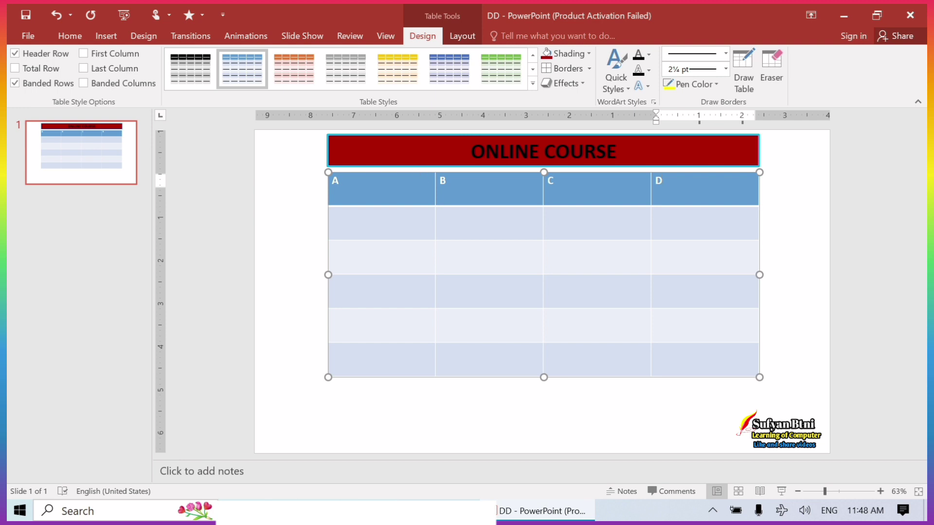
Step: Number the first column's cells 1, 2, 3 downward
key(Tab)
text(1)
key(Down)
text(2)
key(Down)
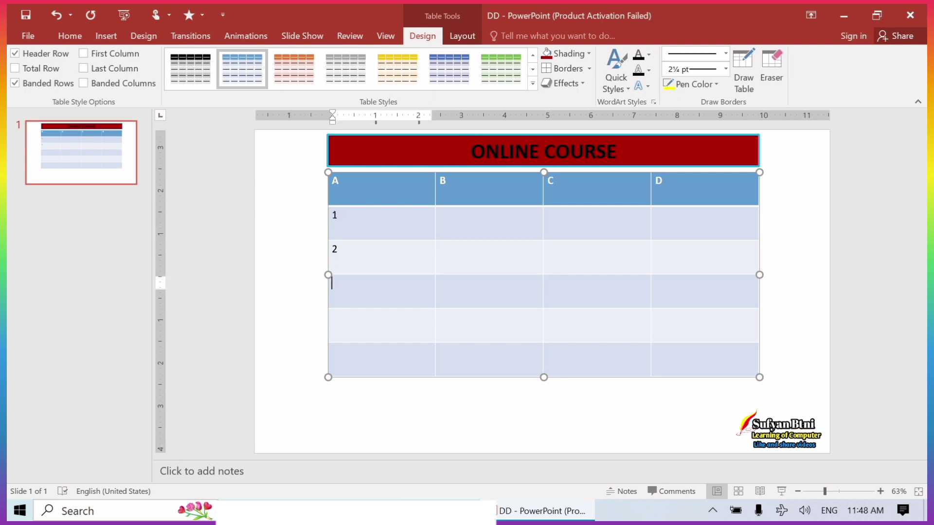
text(3)
key(Down)
key(Down)
Step: Enter 5 in the last first-column cell, then make all table text bold at 28 pt
text(5)
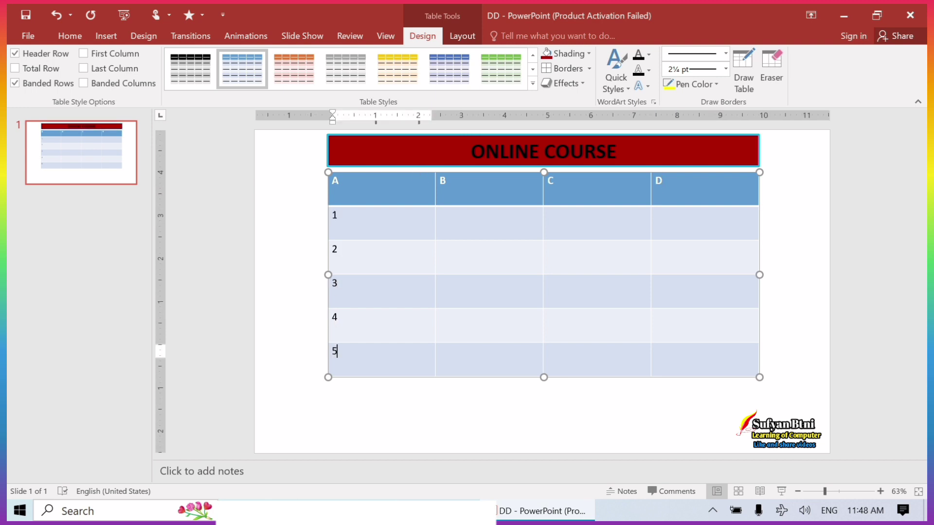
click(329, 174)
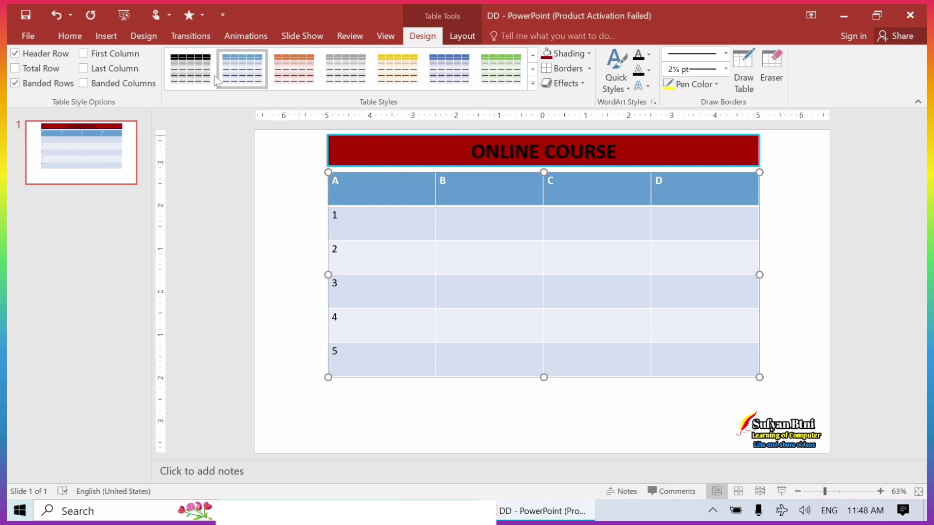
click(70, 36)
click(203, 81)
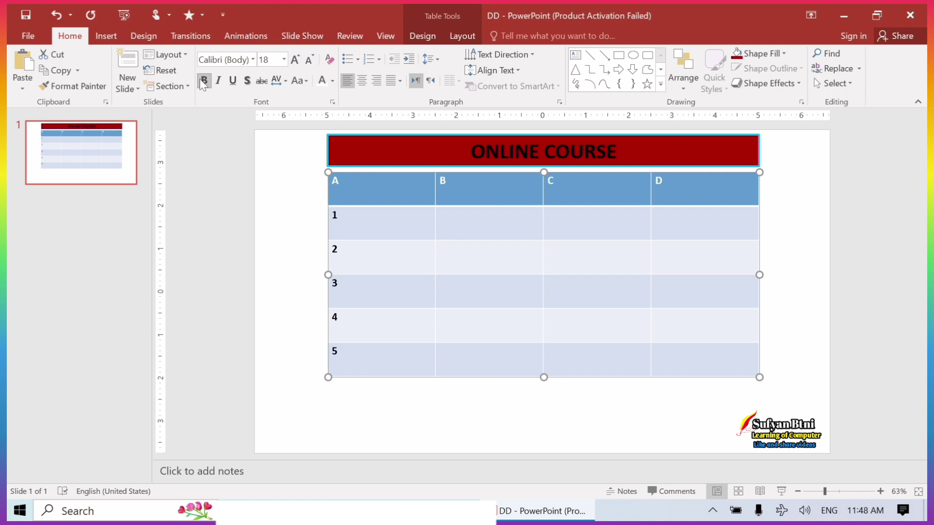
click(295, 60)
click(296, 60)
click(295, 60)
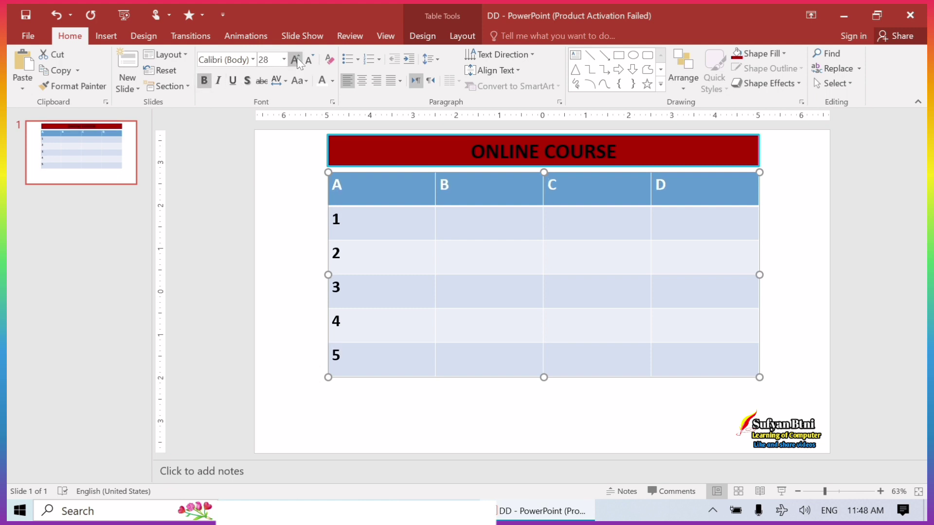
click(283, 167)
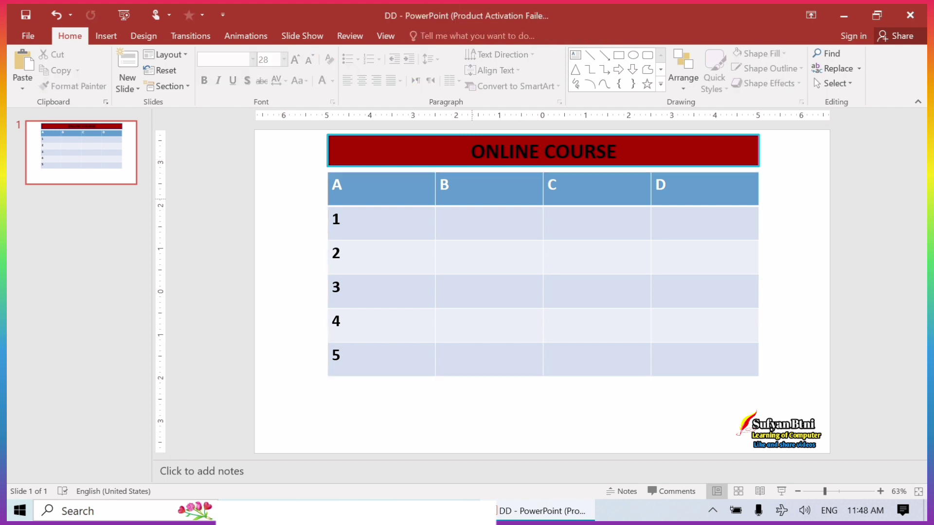
click(644, 242)
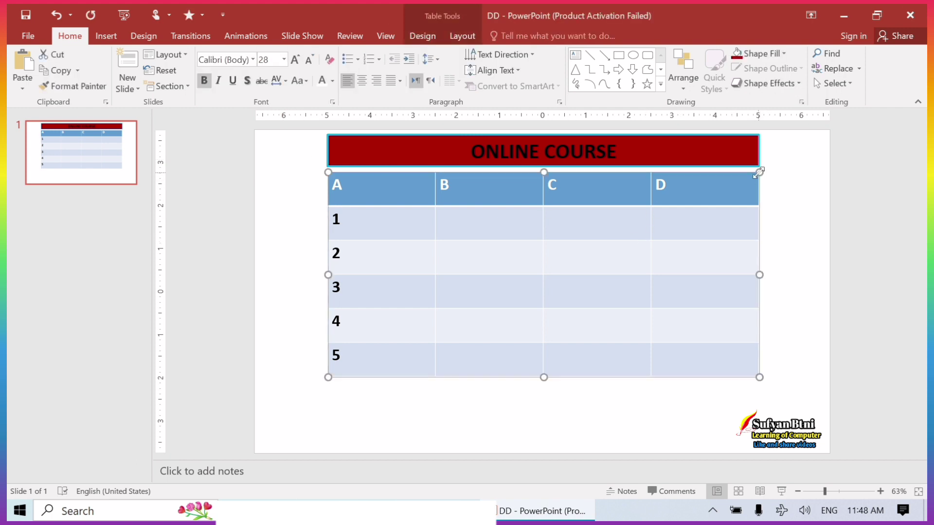
Step: Apply the Medium Style 1 - Accent 5 table style
click(423, 36)
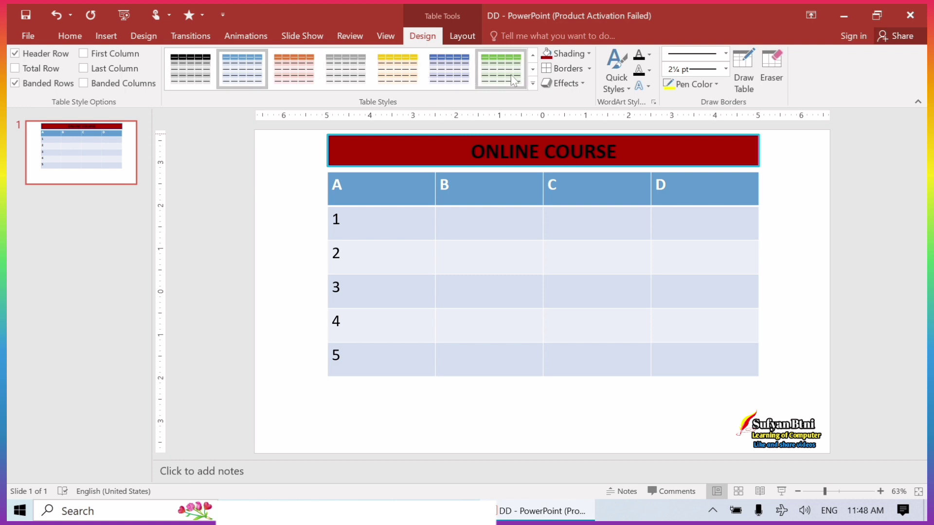
click(533, 84)
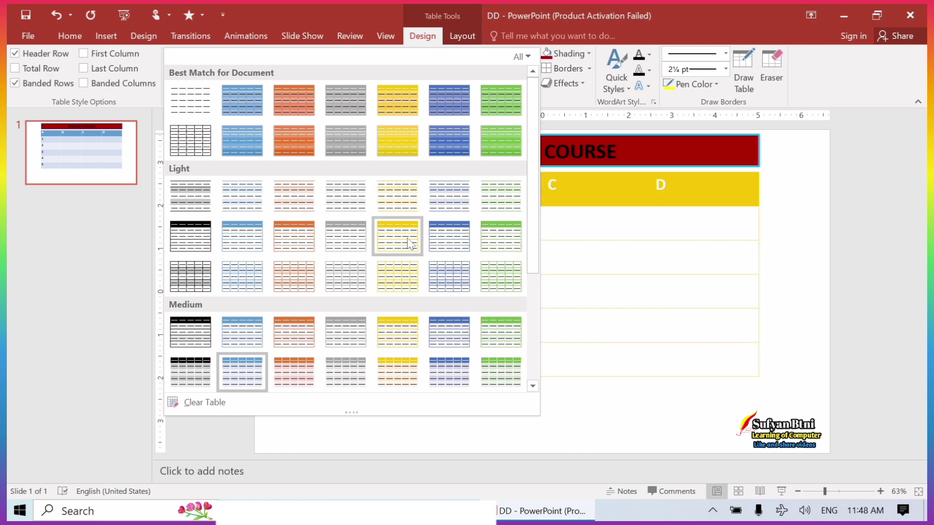
click(446, 329)
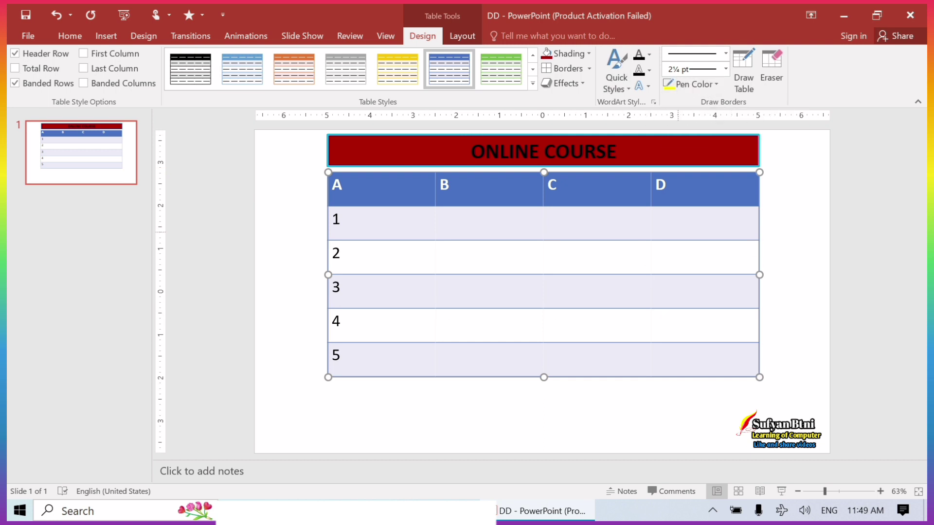
Step: Apply All Borders in black, then reapply All Borders in dark red
click(716, 85)
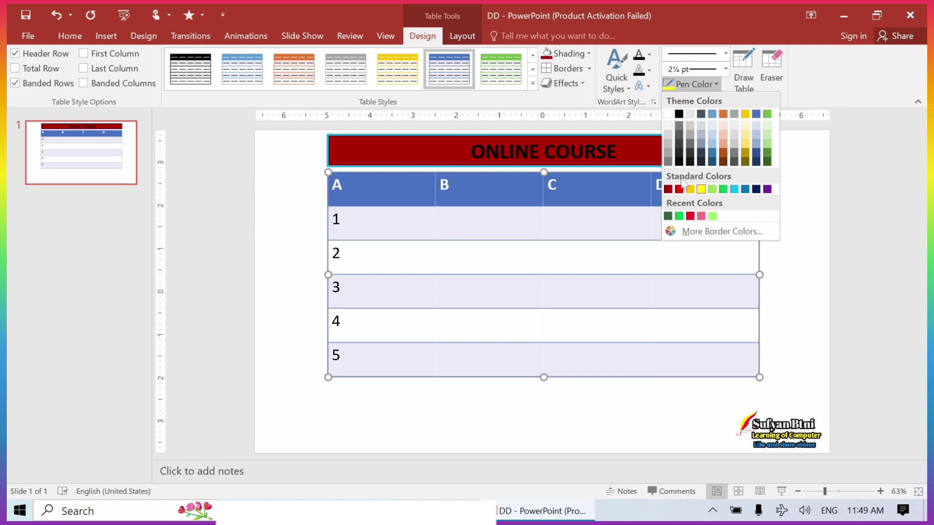
click(679, 115)
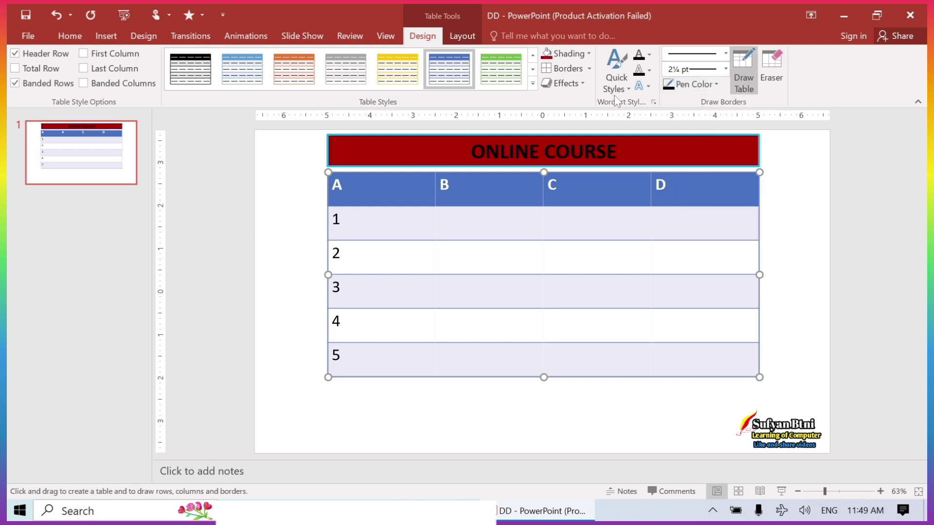
click(567, 69)
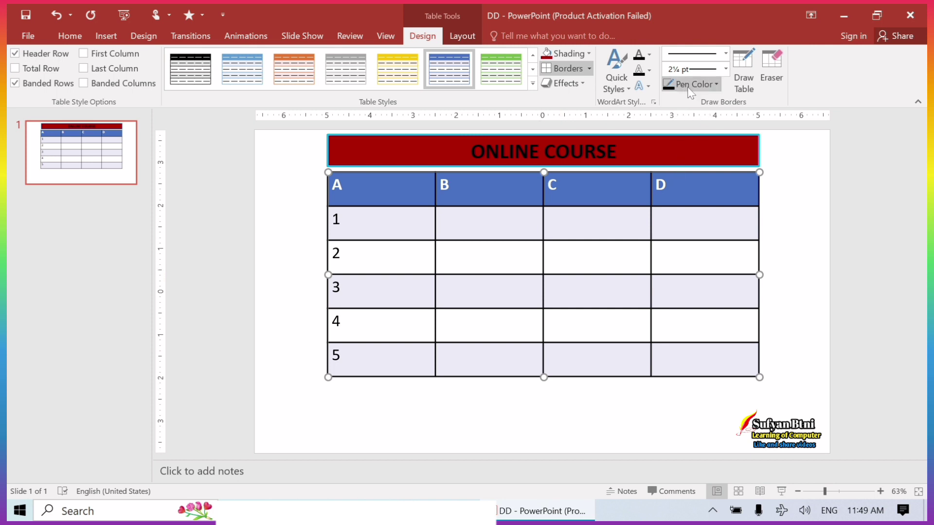
click(717, 85)
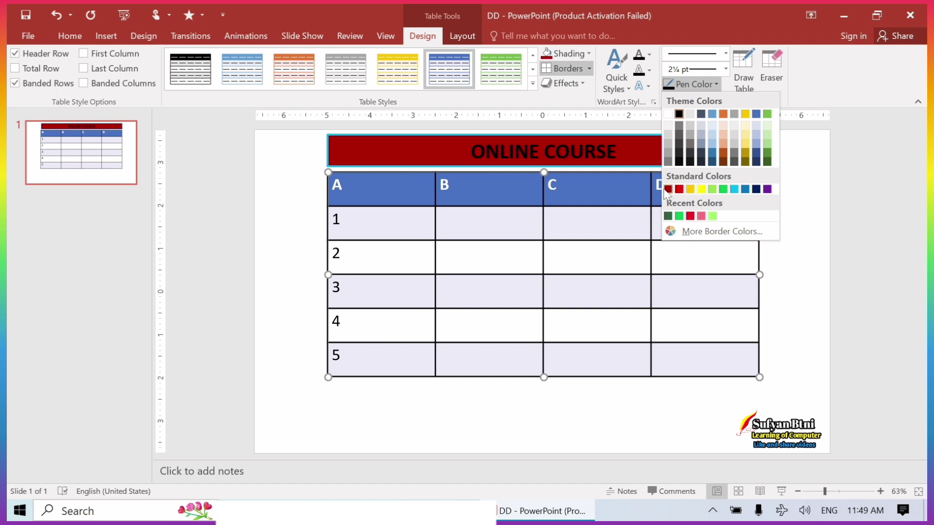
click(669, 189)
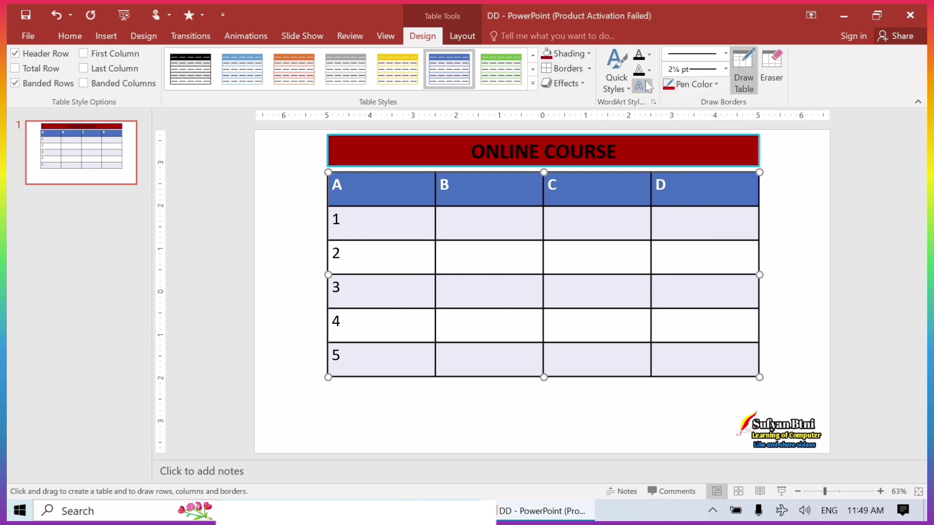
click(565, 68)
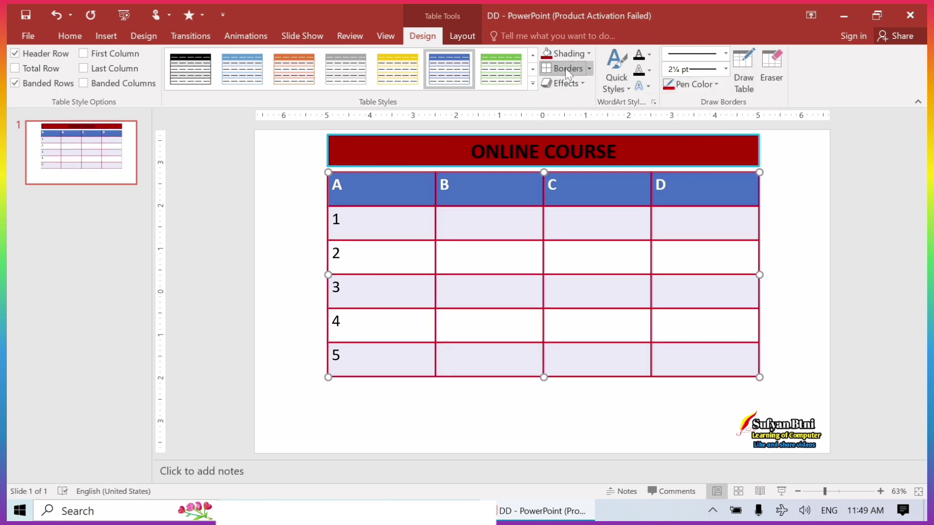
click(768, 279)
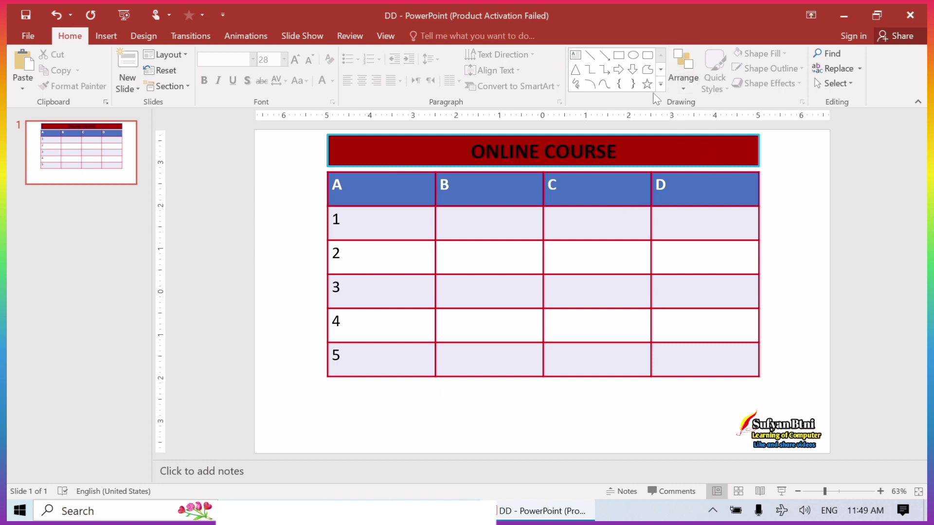
click(665, 186)
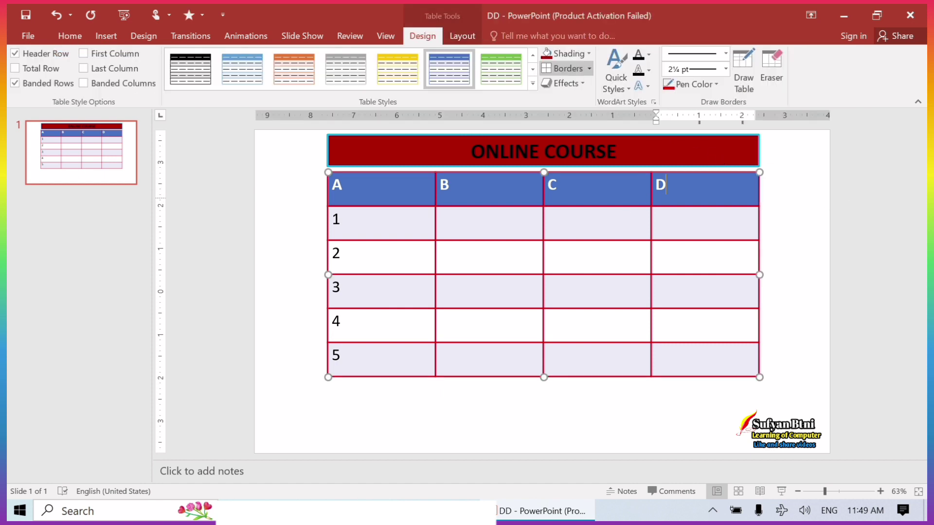
click(757, 173)
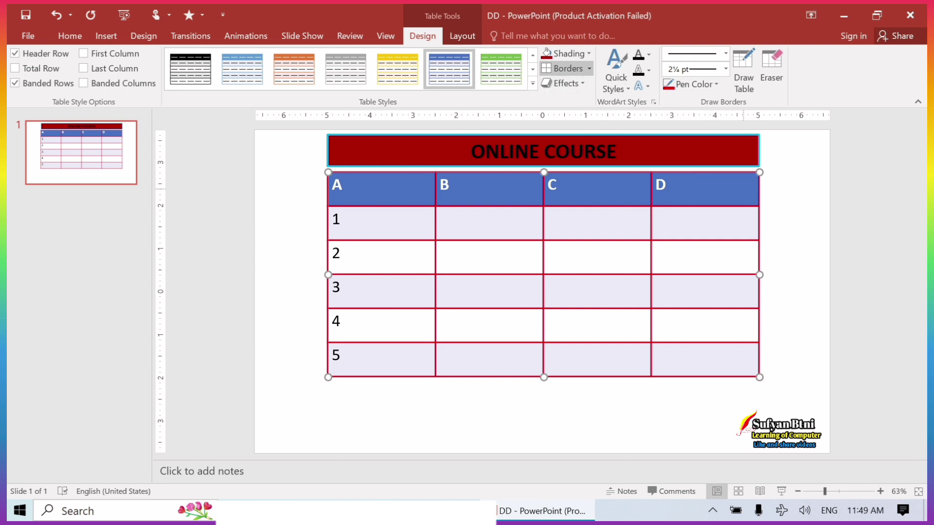
Step: Give all table cells a Cell Bevel effect, then select the slide 1 thumbnail
click(582, 84)
mouse_move(589, 106)
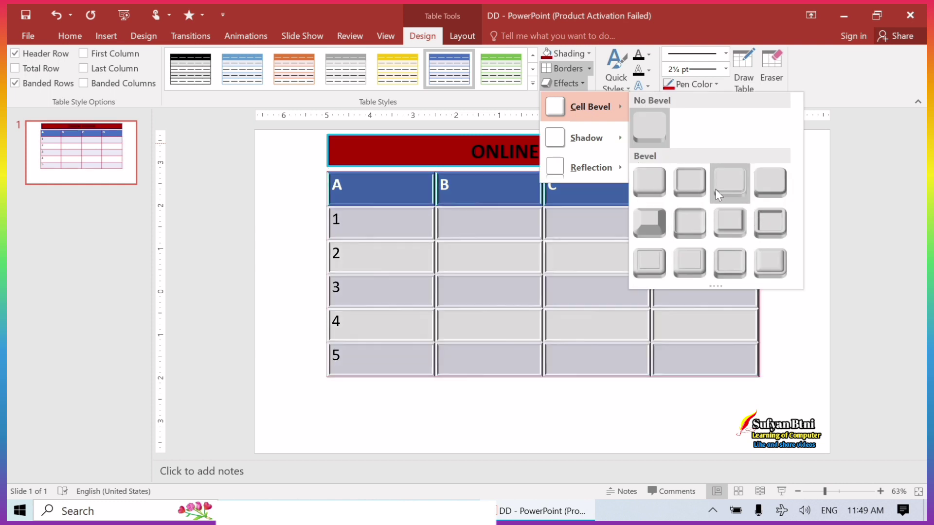
click(726, 226)
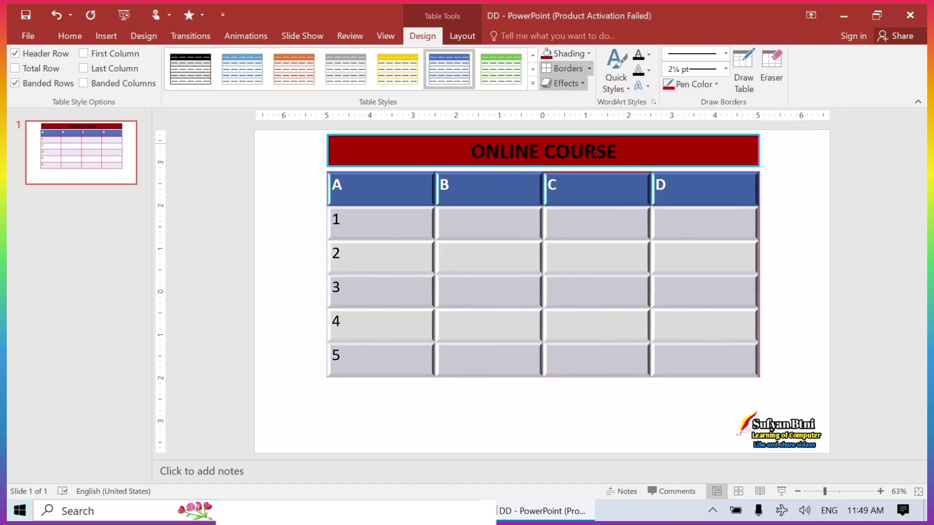
click(299, 224)
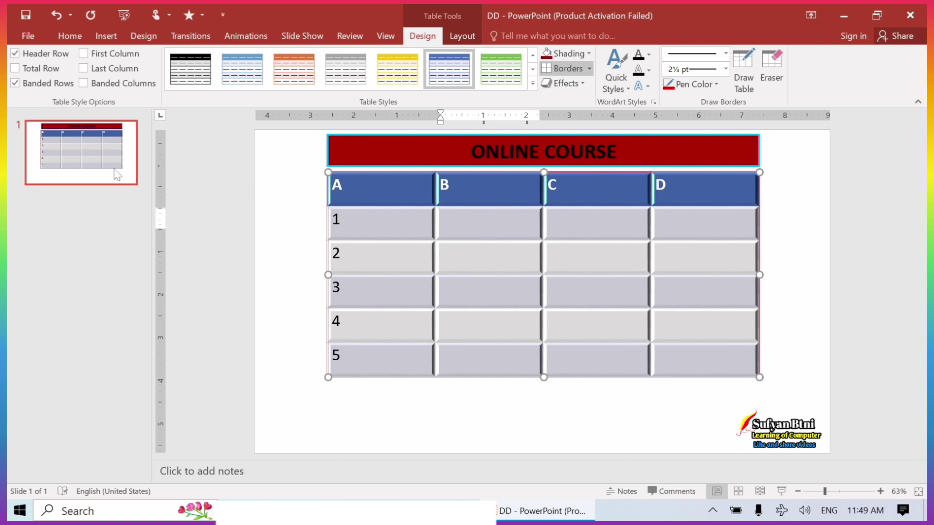
click(117, 174)
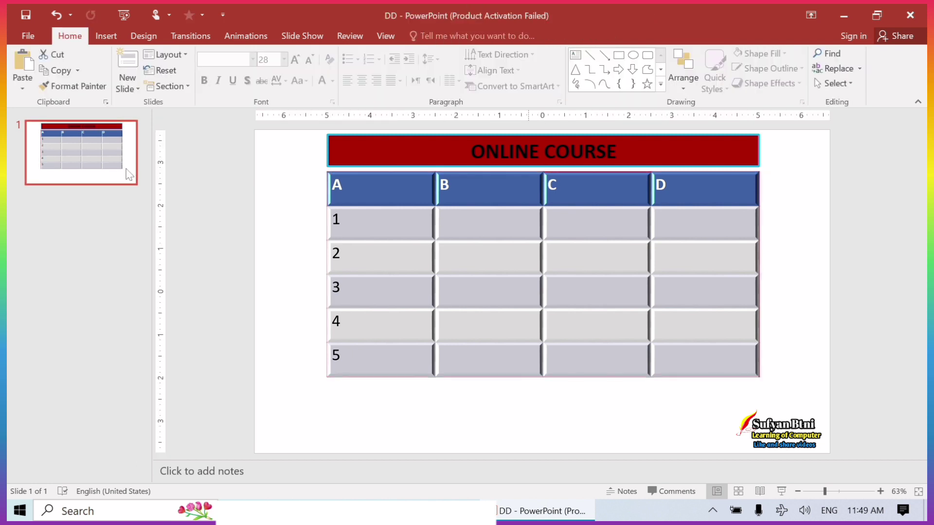
Step: Duplicate slide 1 with Ctrl+D and shade the new slide's table cells yellow
key(ctrl+d)
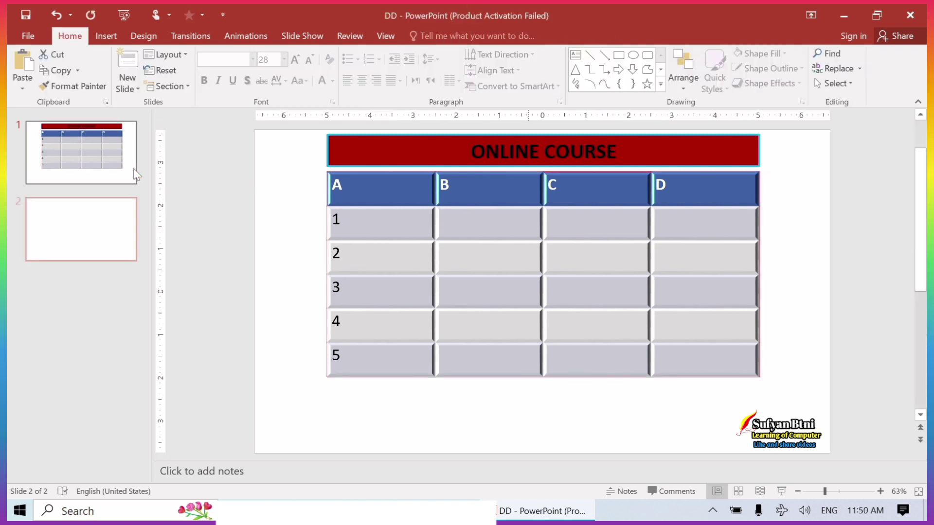
click(440, 219)
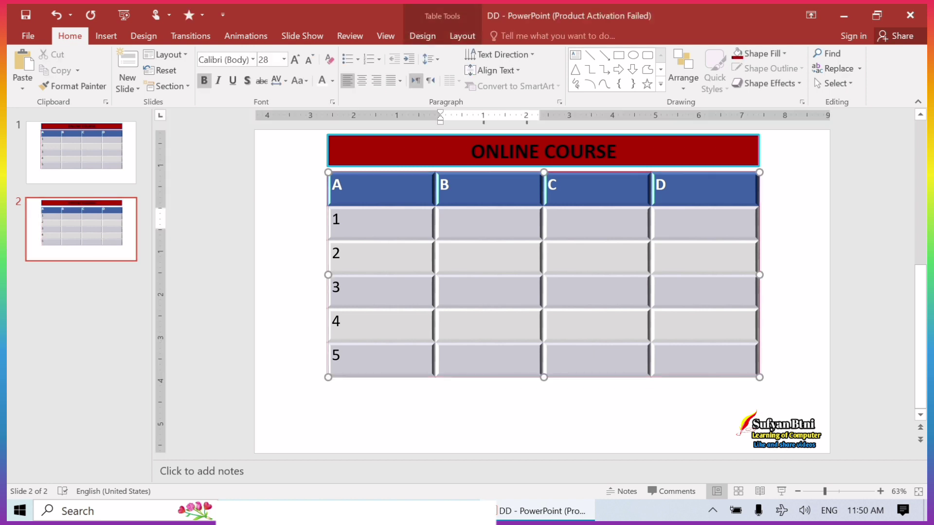
click(758, 174)
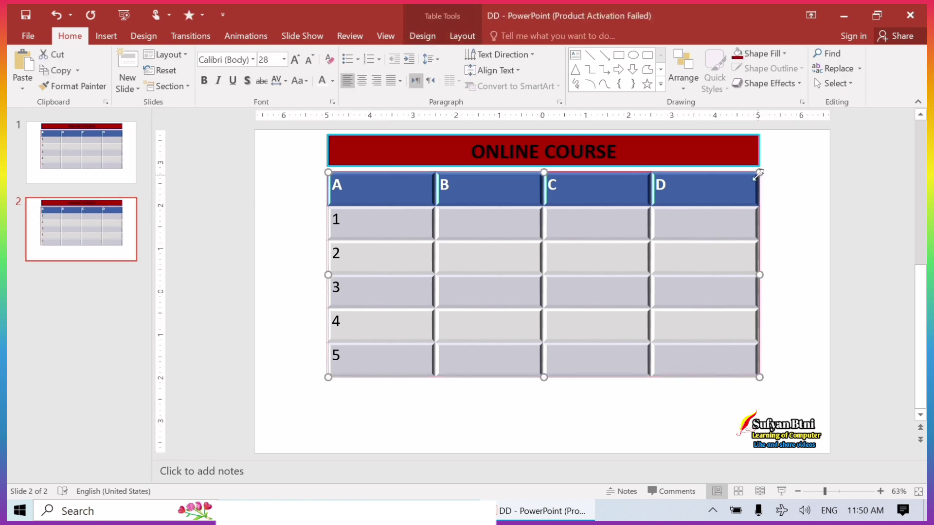
click(426, 41)
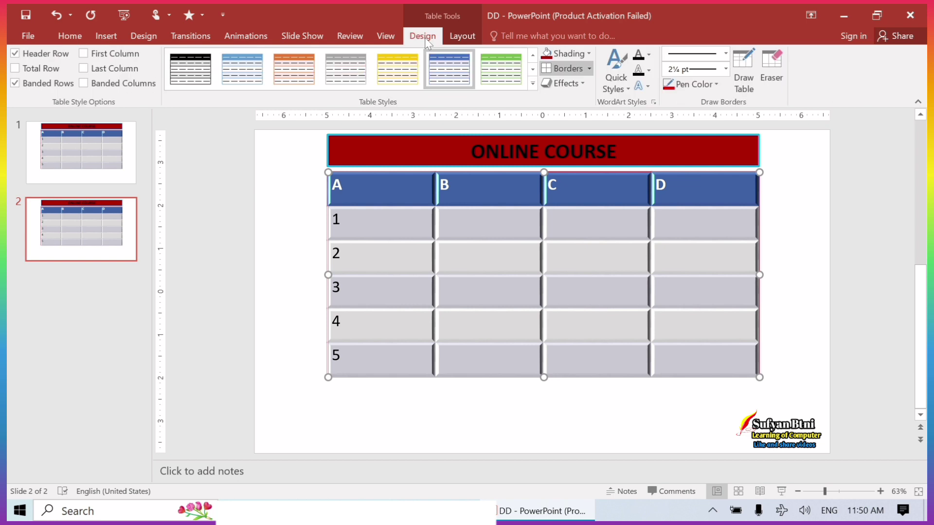
click(589, 55)
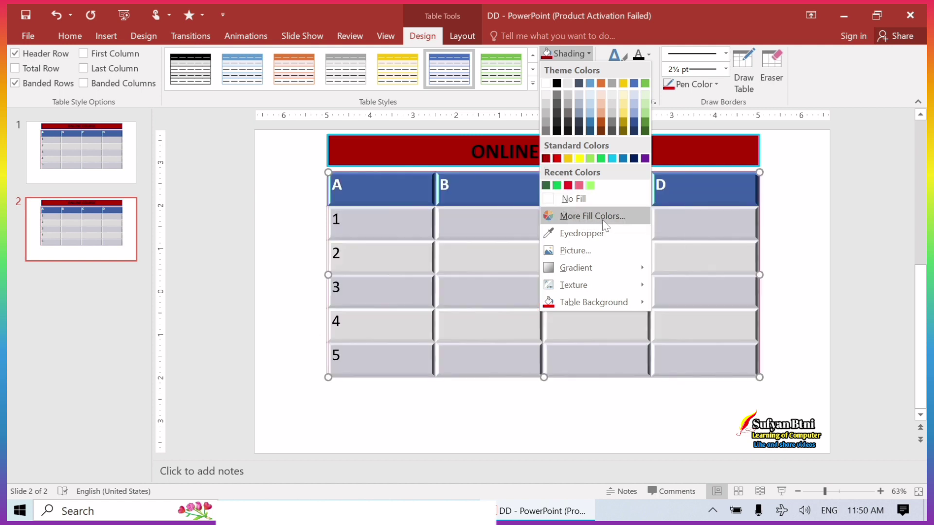
click(581, 216)
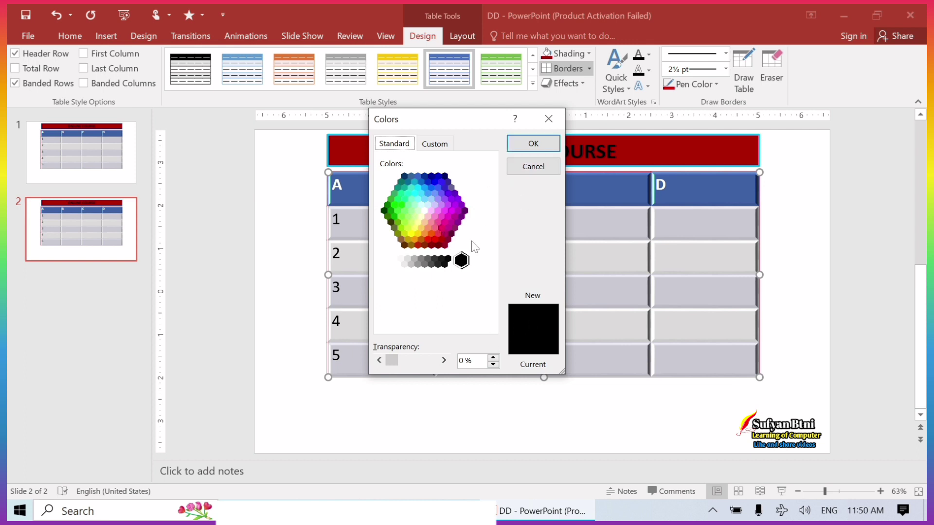
click(538, 143)
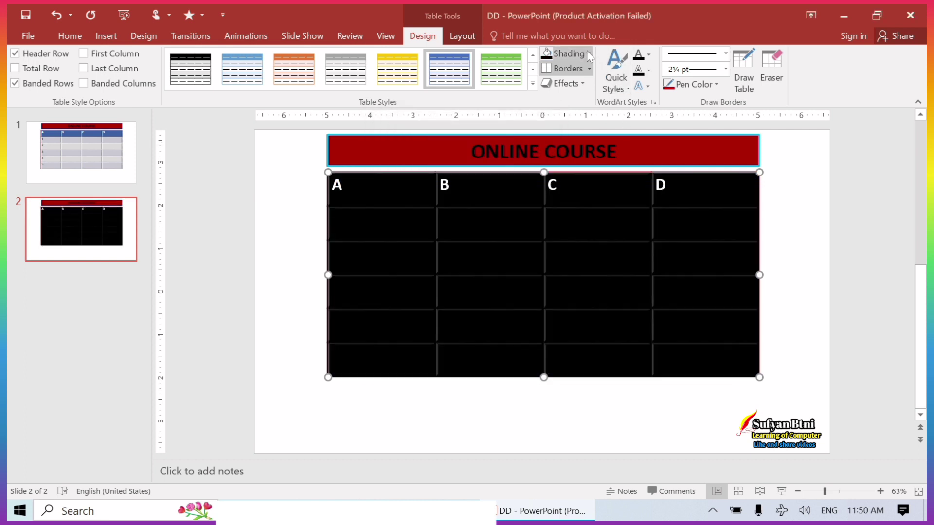
click(588, 53)
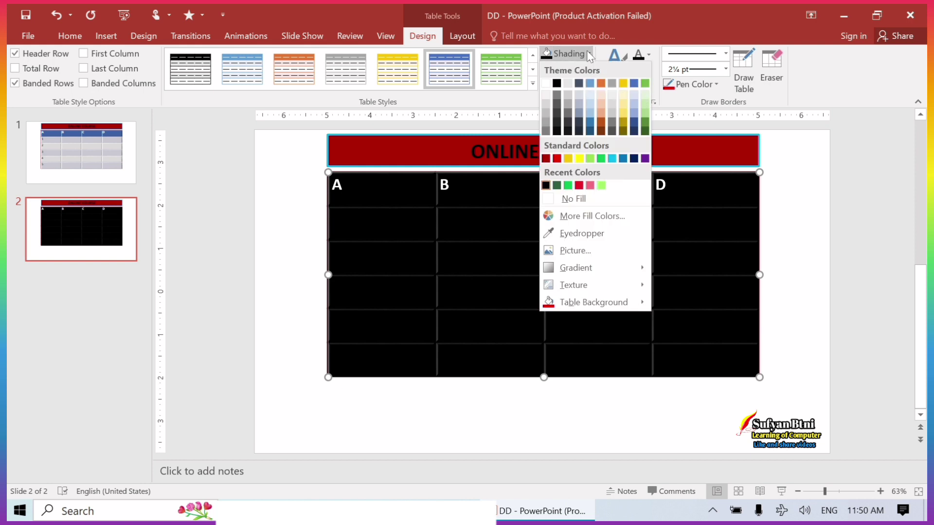
click(579, 158)
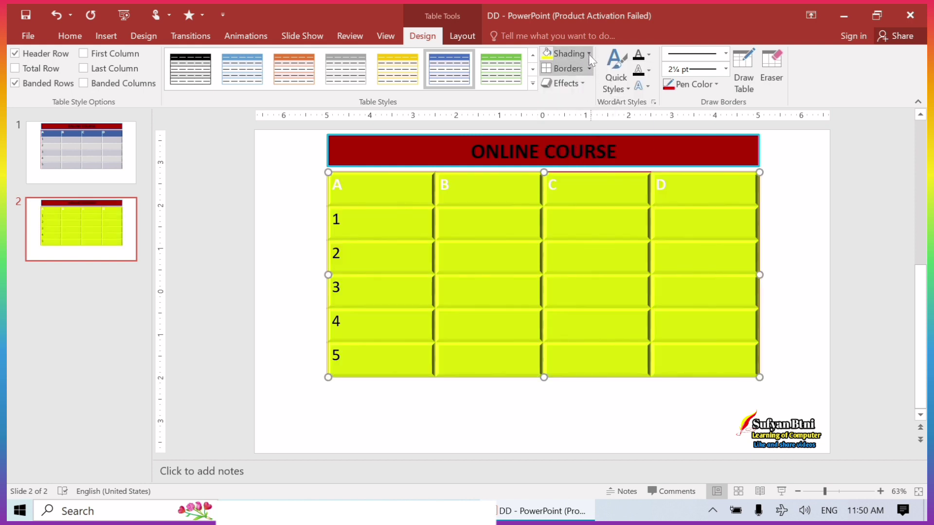
click(589, 54)
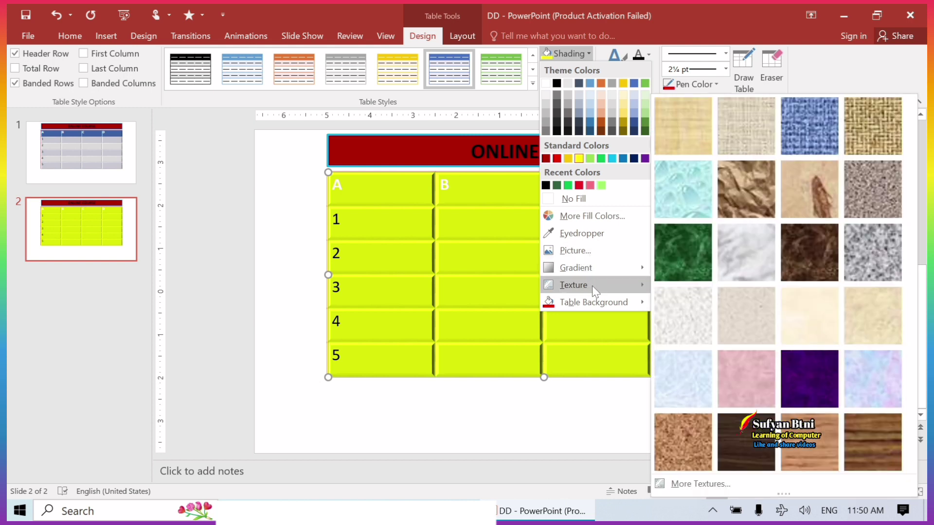
mouse_move(573, 285)
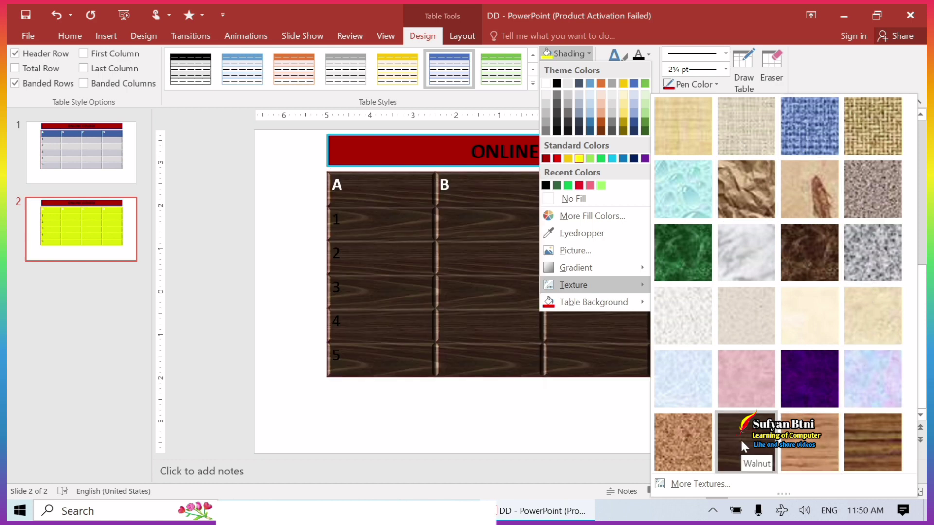
click(735, 440)
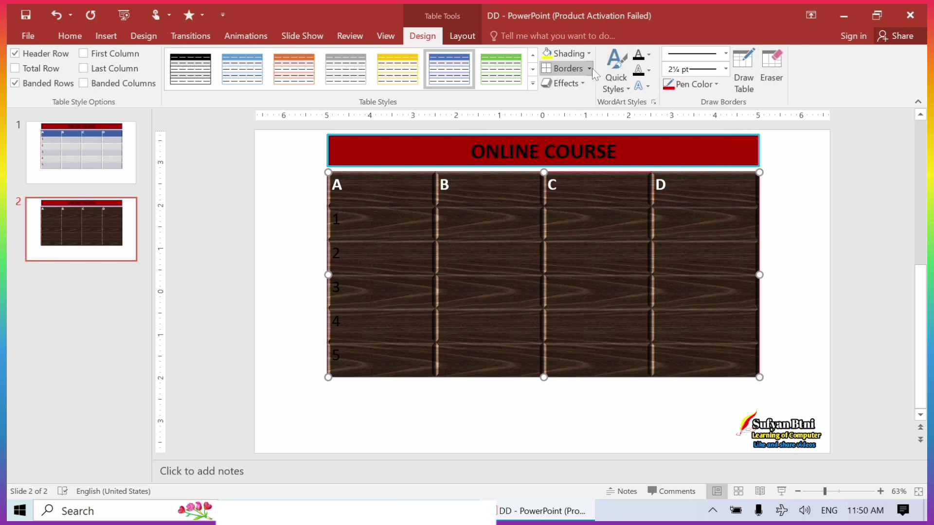
click(587, 53)
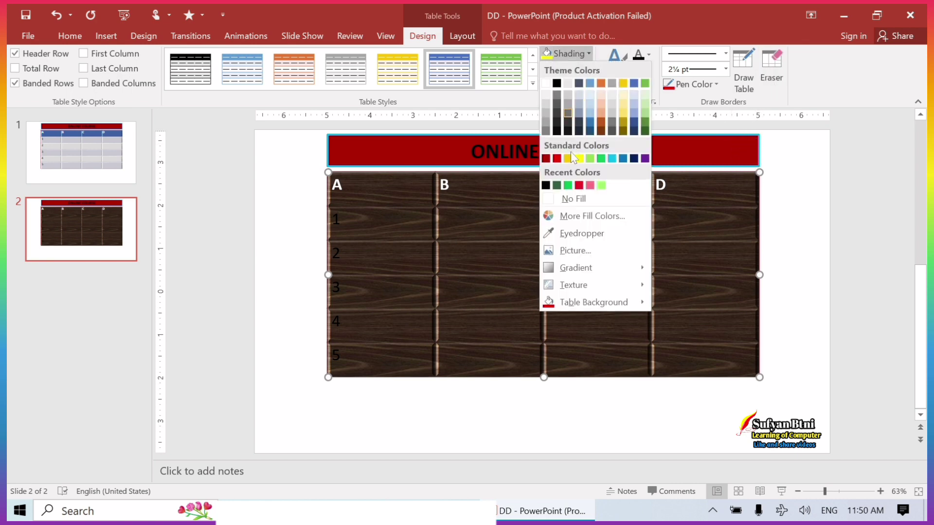
click(579, 158)
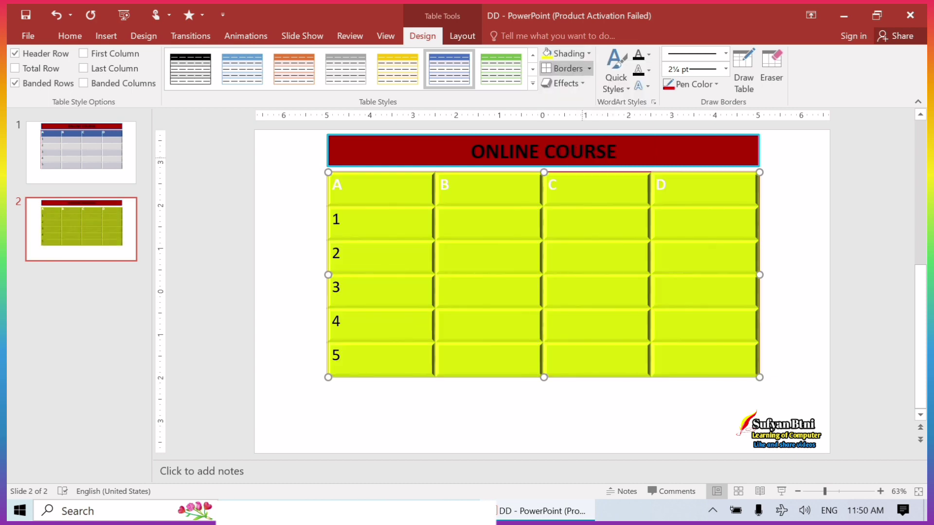
click(780, 179)
Step: Apply a solid 6 pt red border around the table's outside edge
click(686, 206)
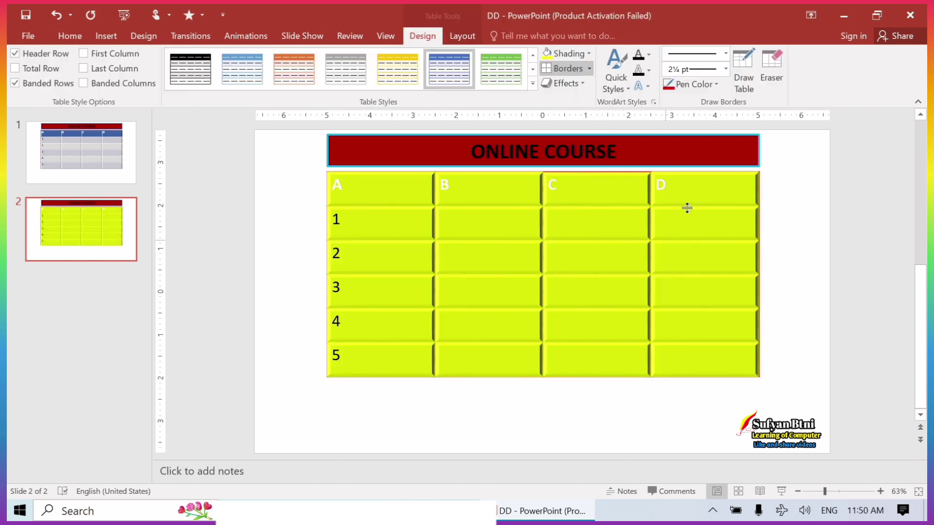
click(760, 172)
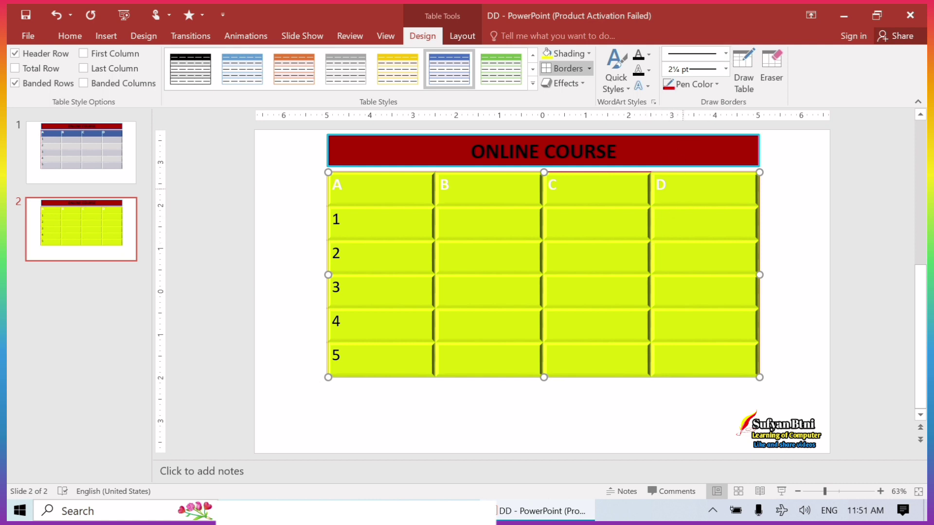
click(725, 56)
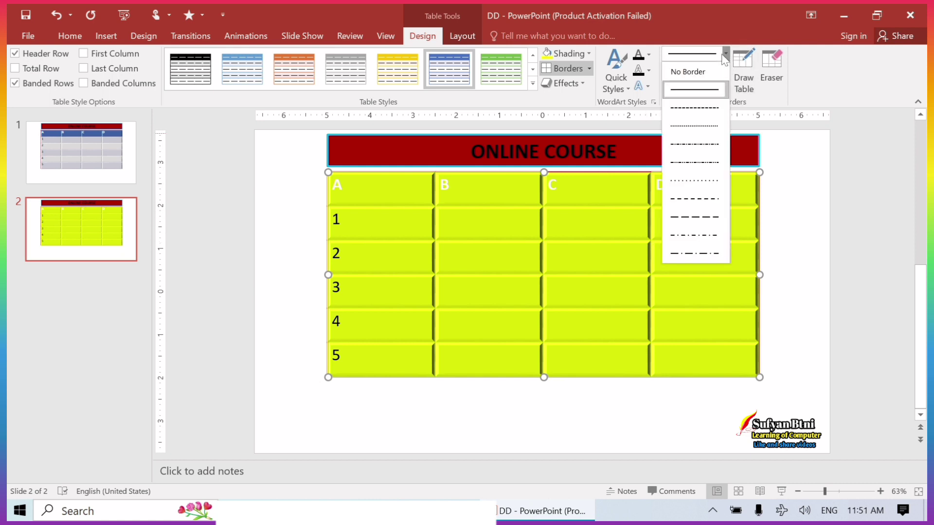
click(694, 90)
click(725, 69)
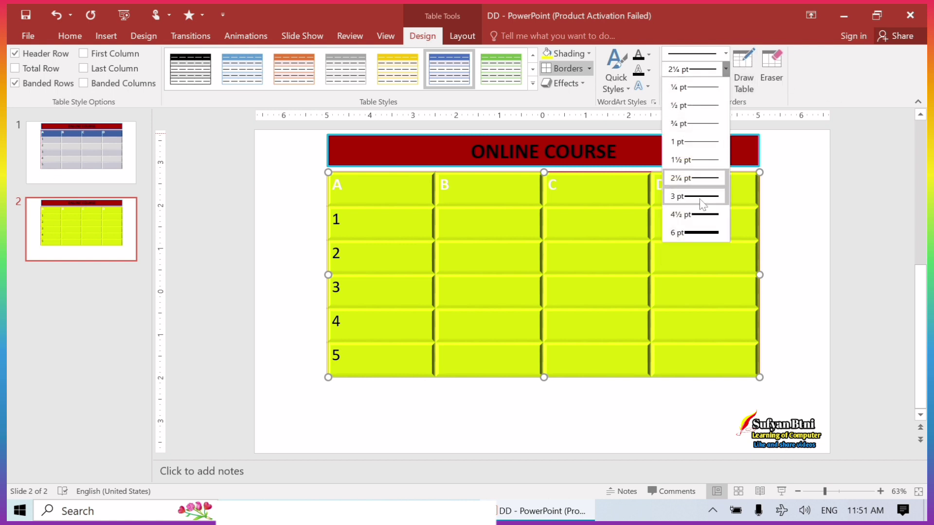
click(701, 233)
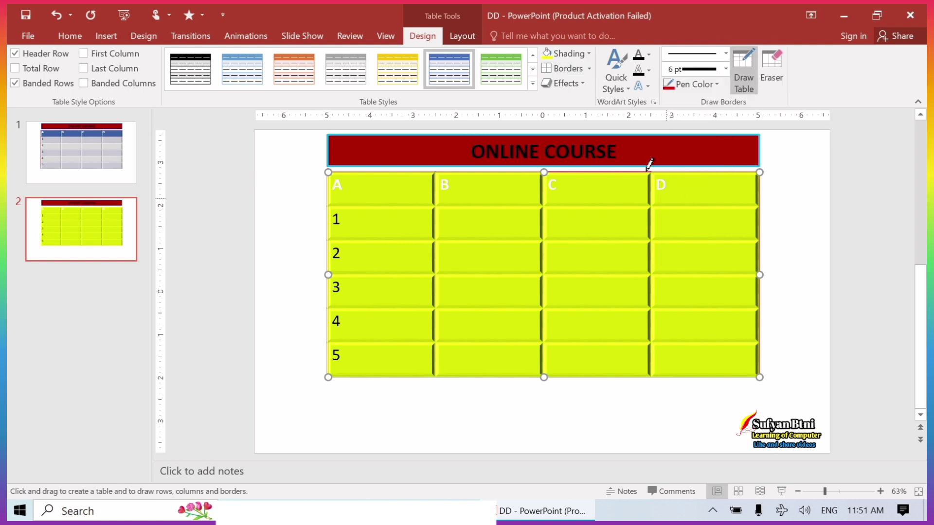
click(565, 71)
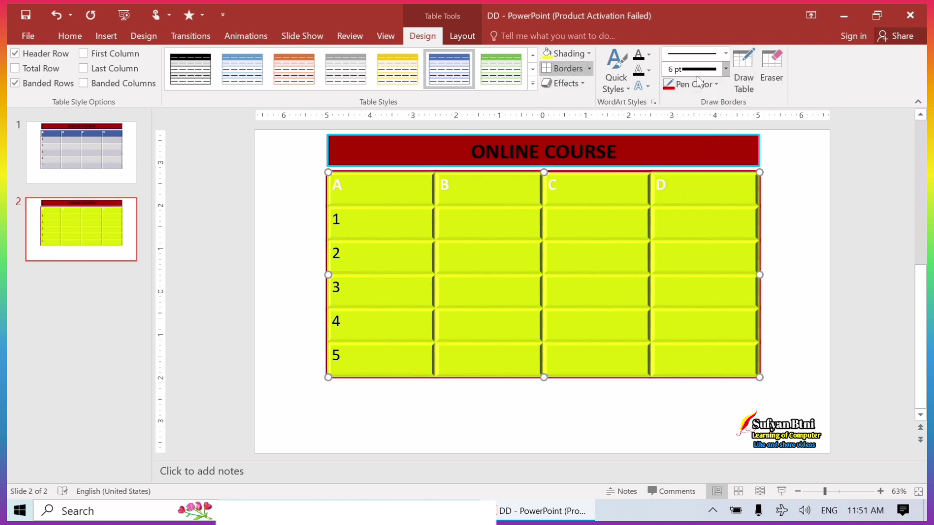
Step: Redraw the outside border with a dotted pen style
click(726, 54)
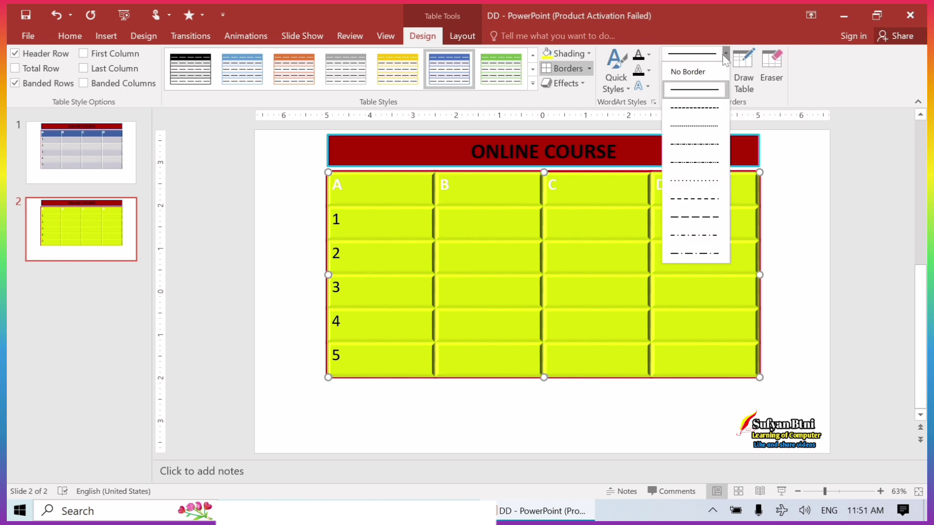
click(693, 127)
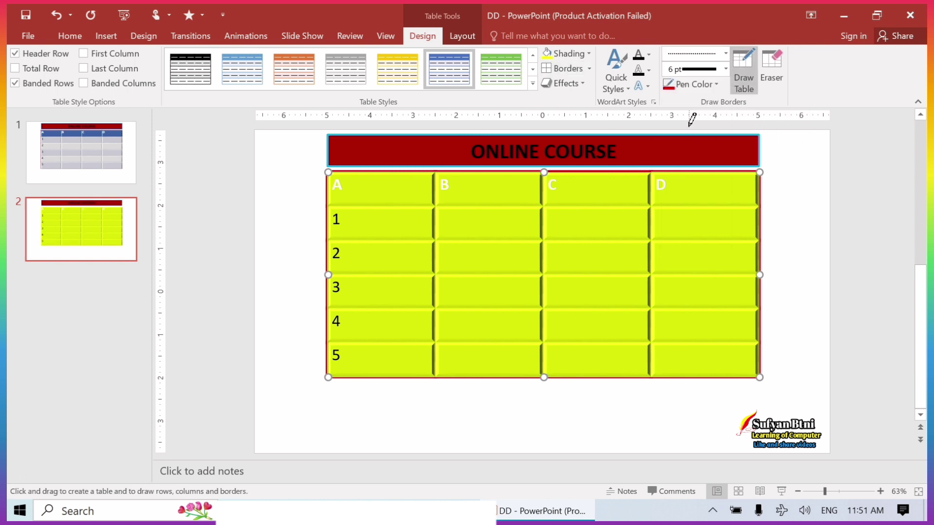
click(564, 69)
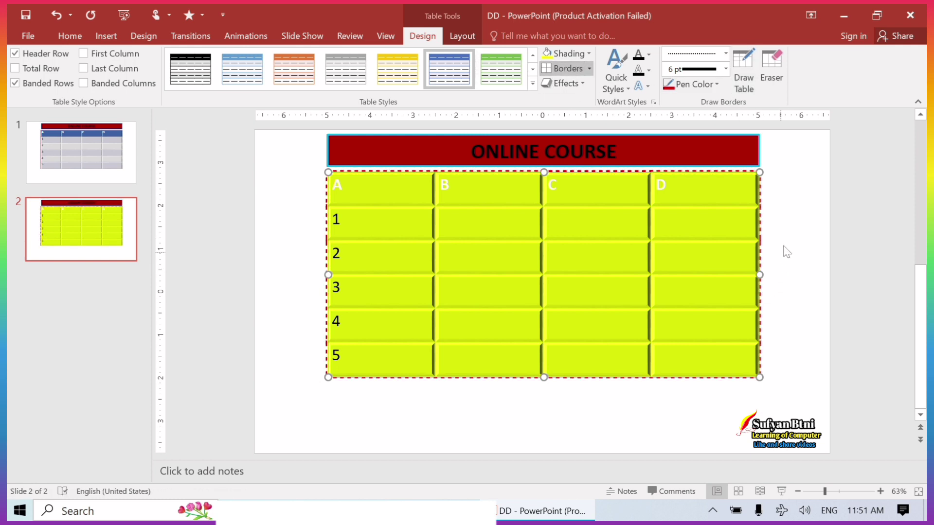
key(Escape)
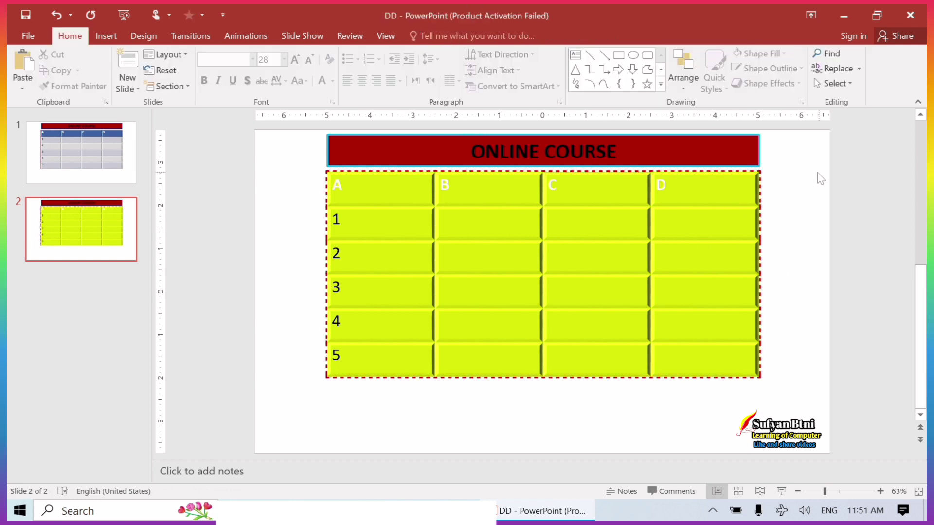
Step: Insert a blank column right of column D, giving the table five narrower columns
click(689, 176)
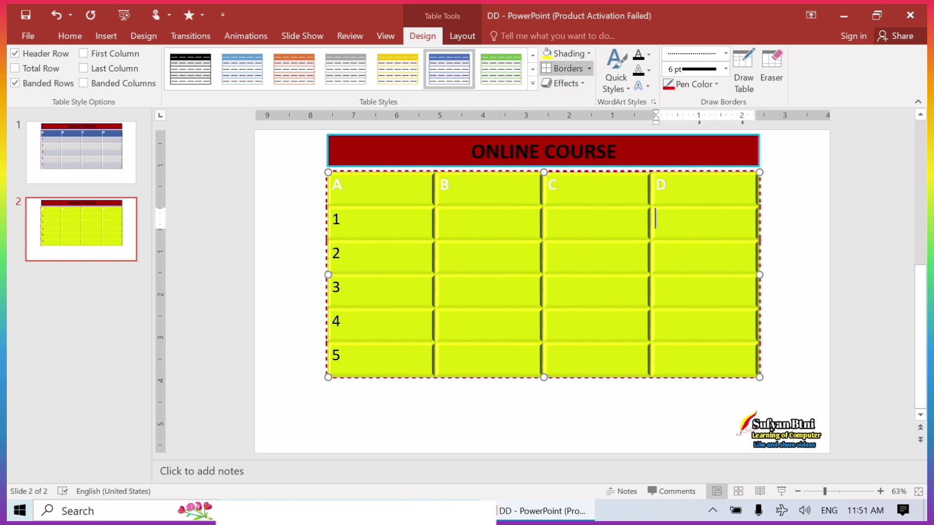
right_click(704, 194)
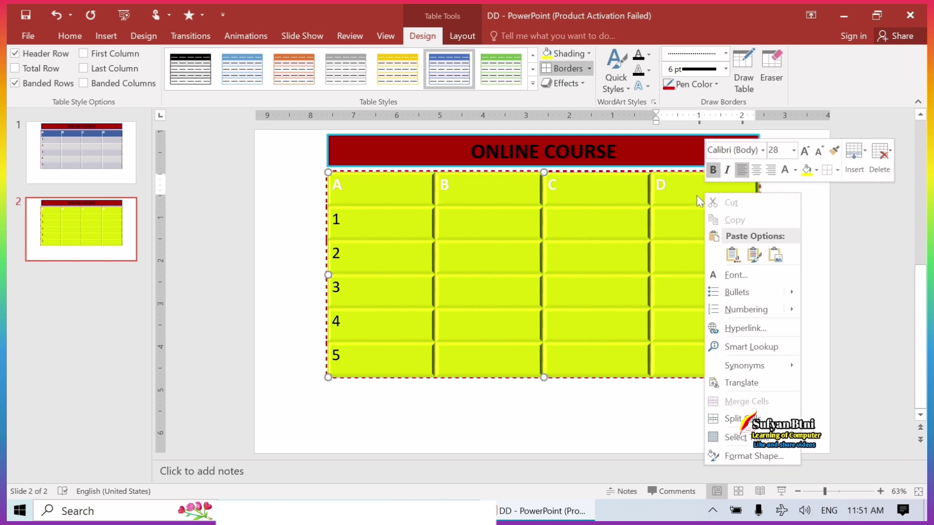
click(856, 164)
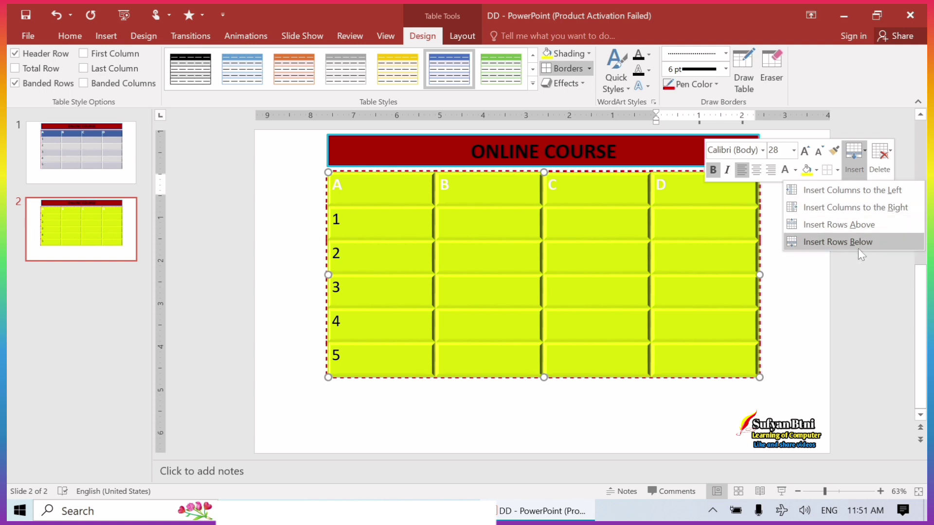
click(895, 208)
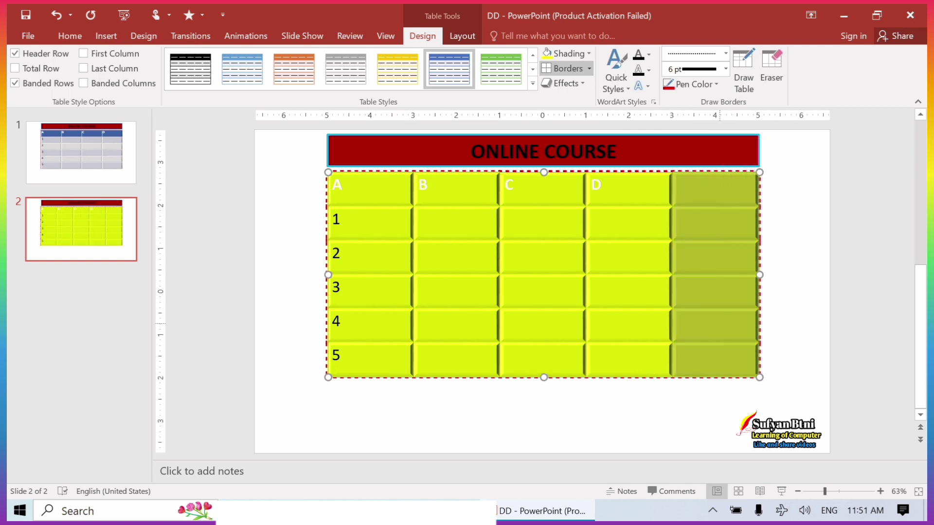
click(796, 254)
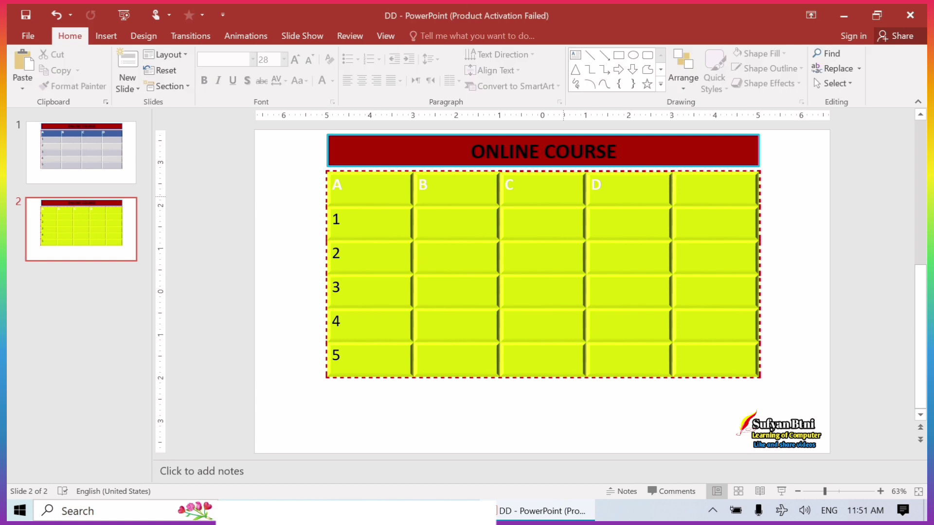
drag(379, 188, 716, 190)
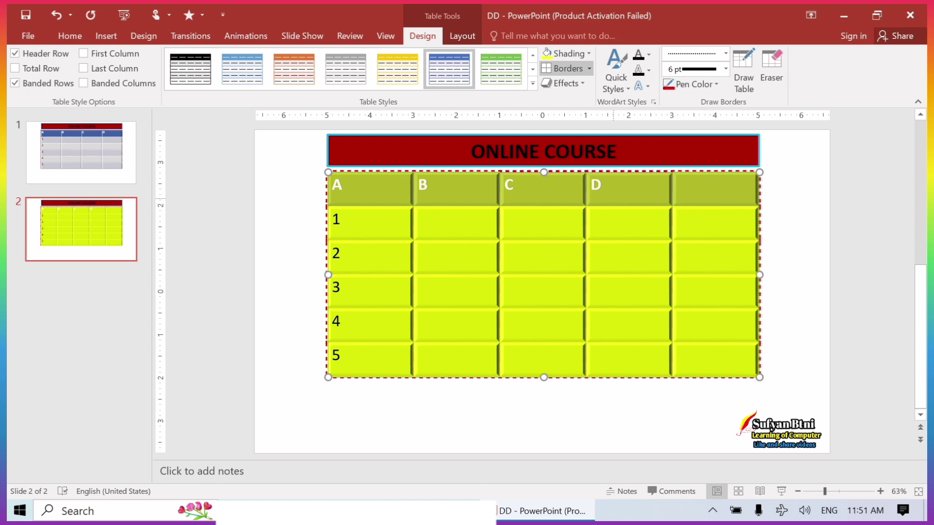
Step: Insert an empty row directly below the A–D header row, above row 1
right_click(618, 199)
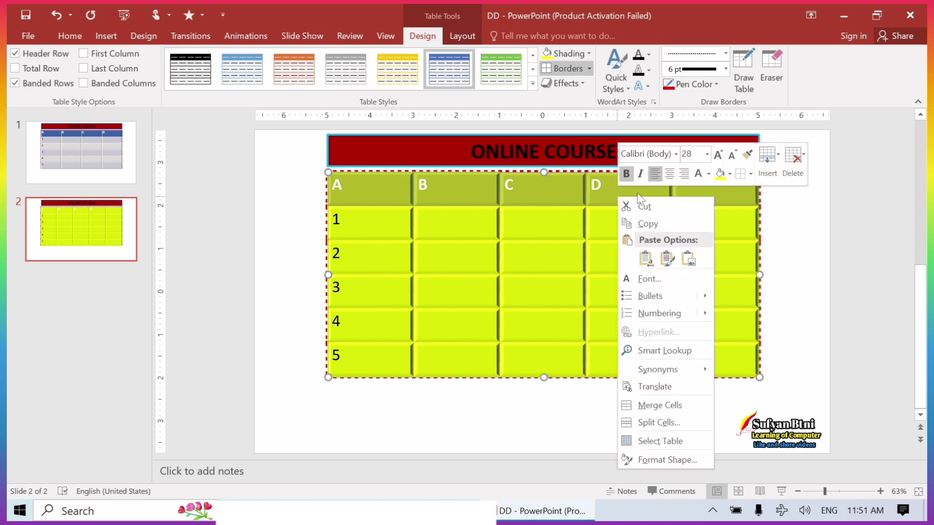
click(562, 194)
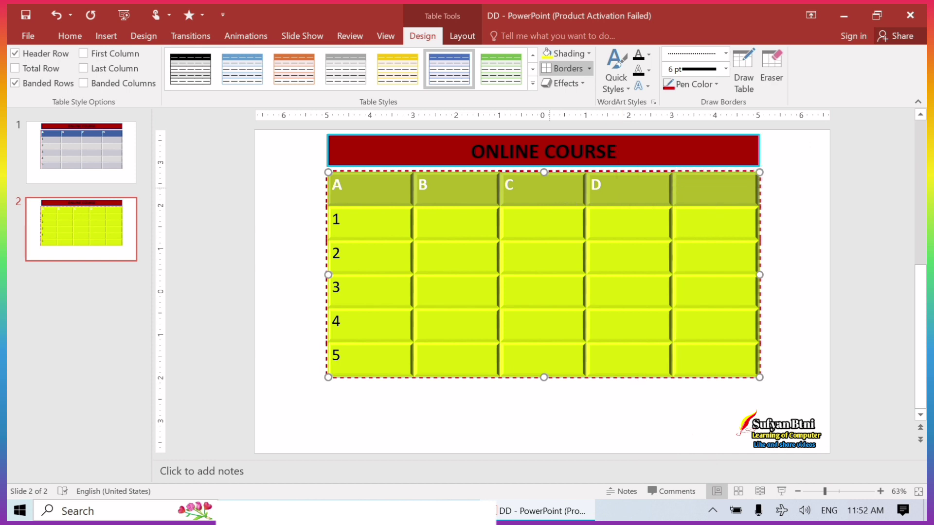
right_click(558, 190)
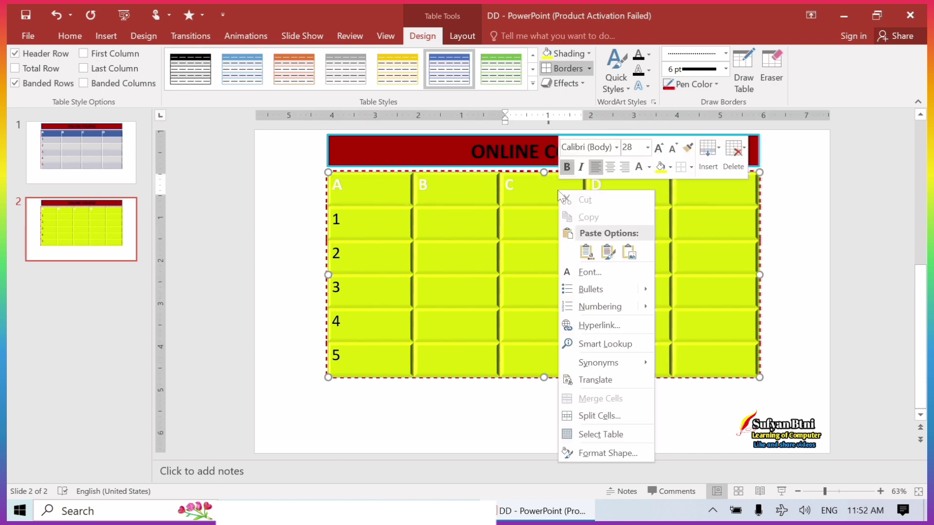
click(710, 160)
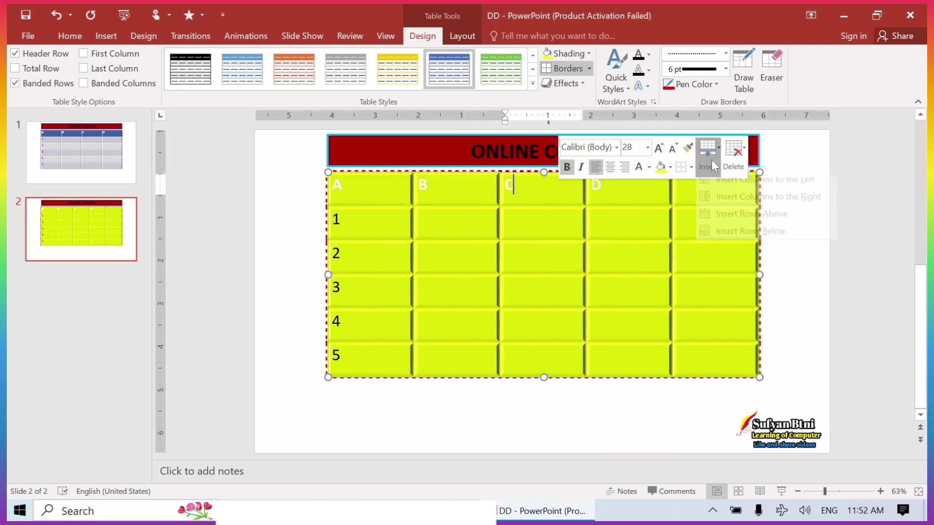
click(760, 238)
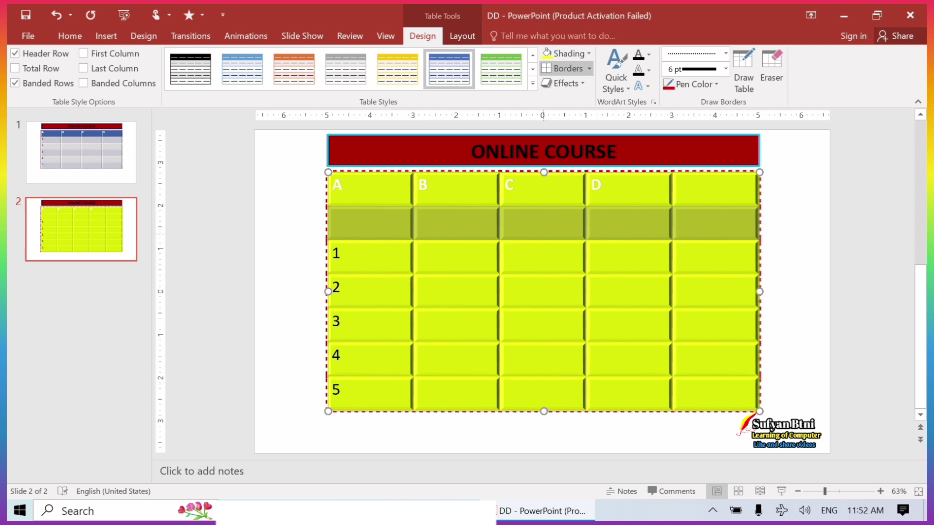
click(791, 205)
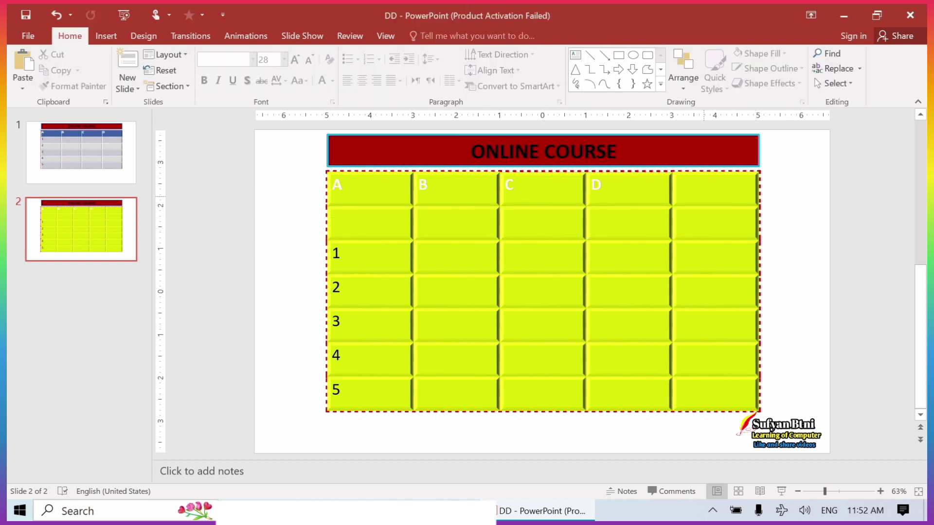
click(703, 190)
drag(715, 188, 715, 394)
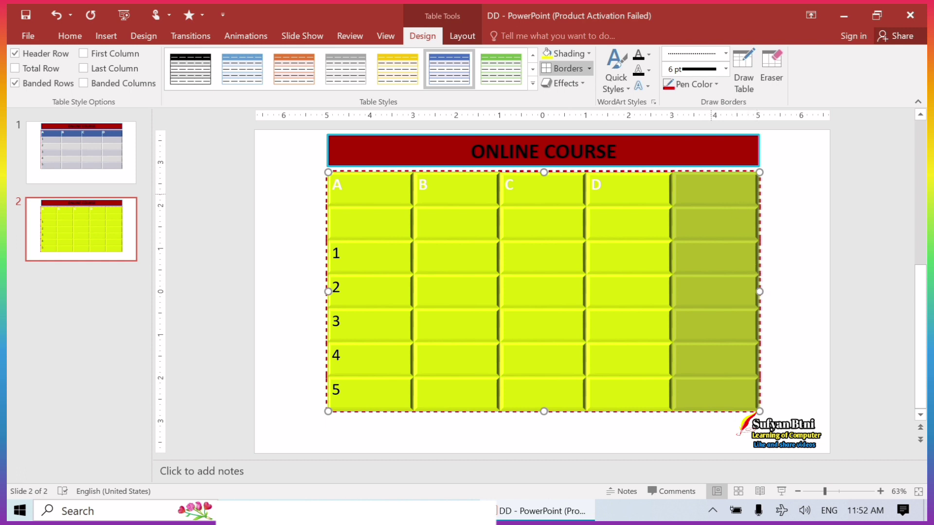
Step: Delete the extra fifth column and widen the four-column table back to full width
right_click(711, 193)
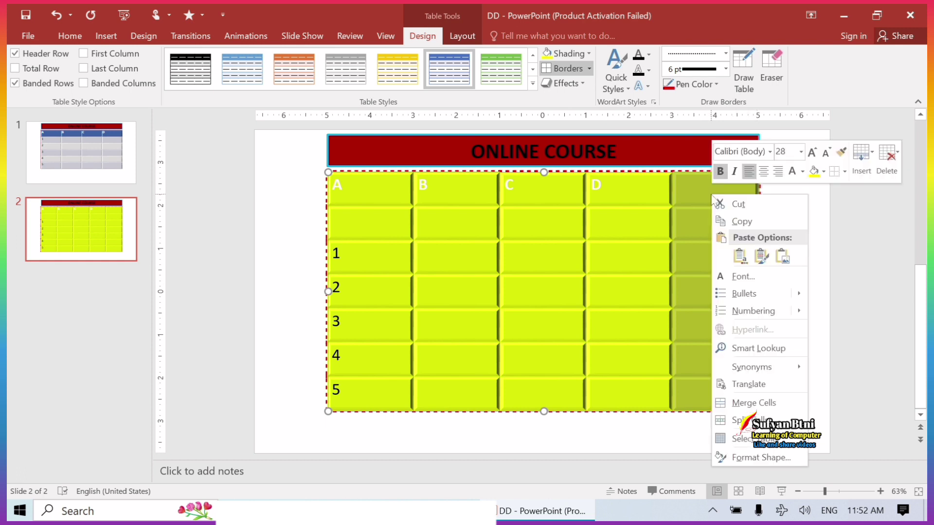
click(883, 170)
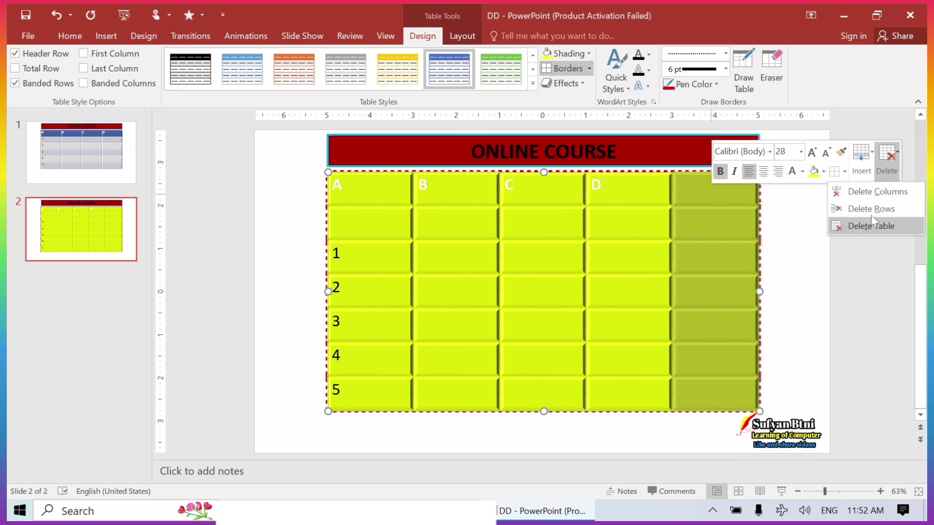
click(878, 192)
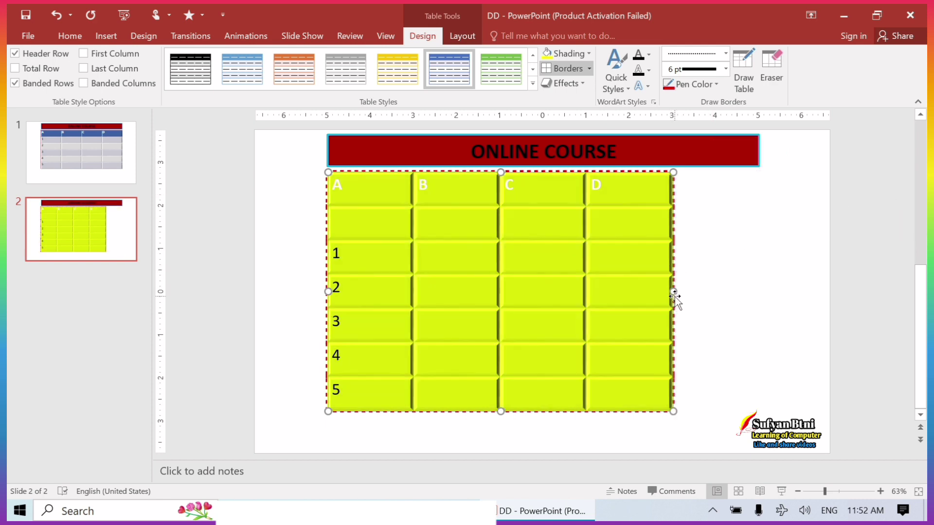
drag(675, 296, 758, 276)
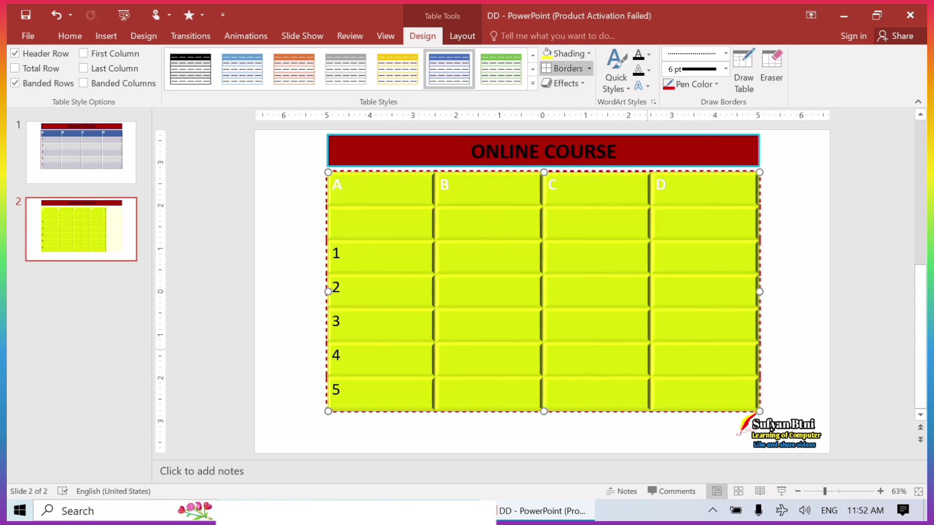
click(813, 302)
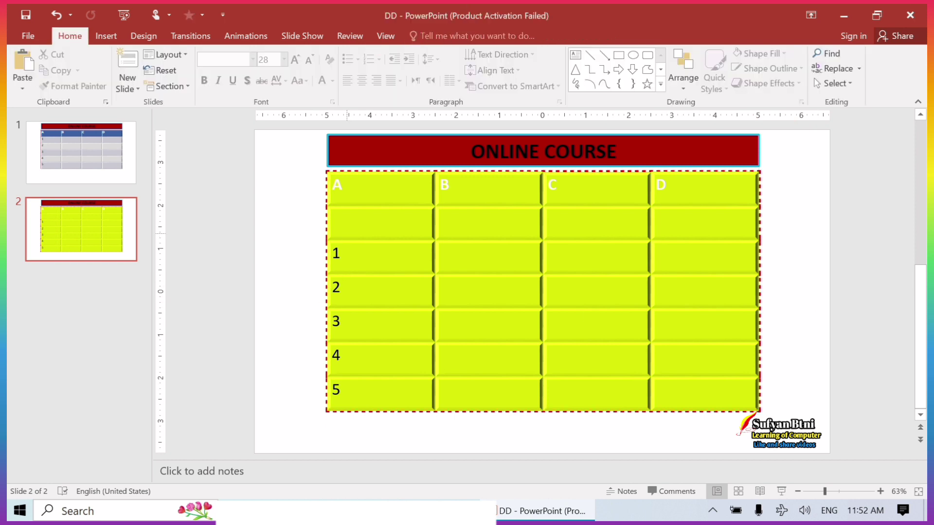
Step: Delete the empty row under the A–D header so rows 1–5 follow it directly
drag(379, 223, 706, 223)
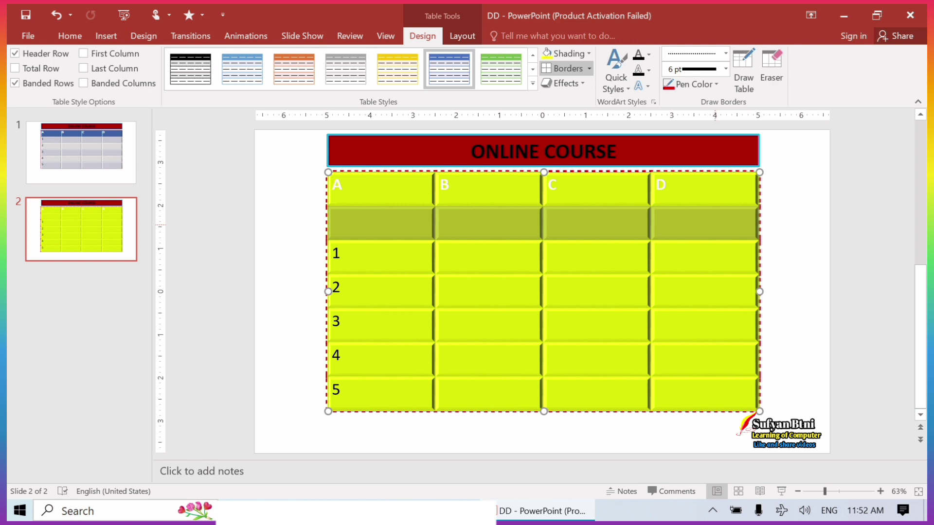
click(656, 218)
right_click(714, 223)
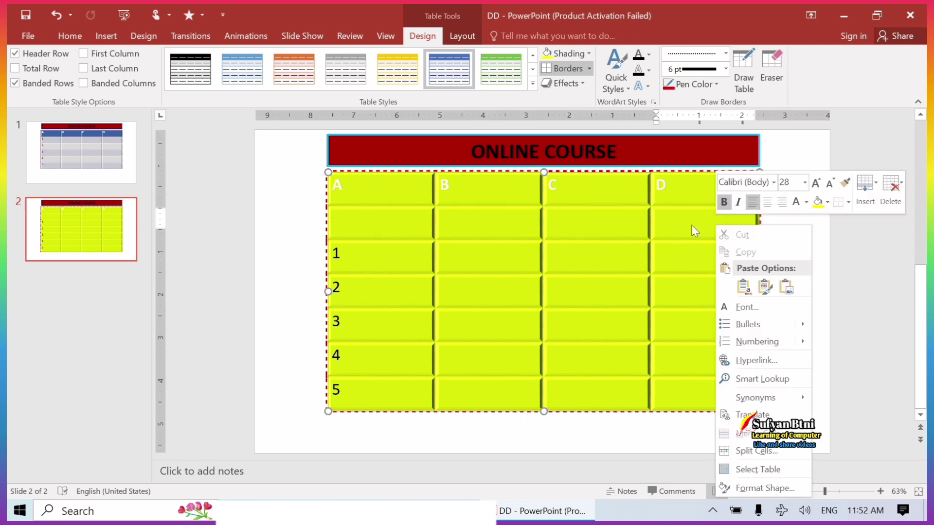
click(363, 222)
drag(363, 223, 706, 222)
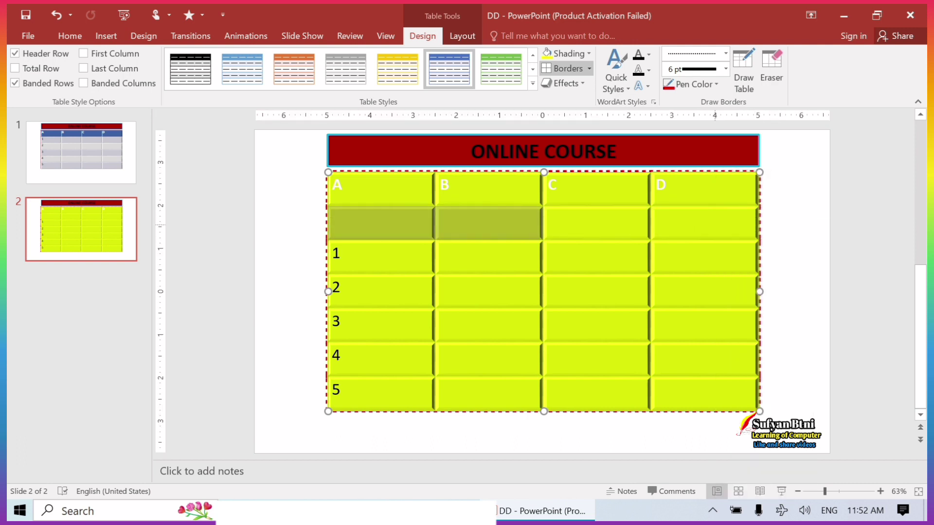
right_click(718, 224)
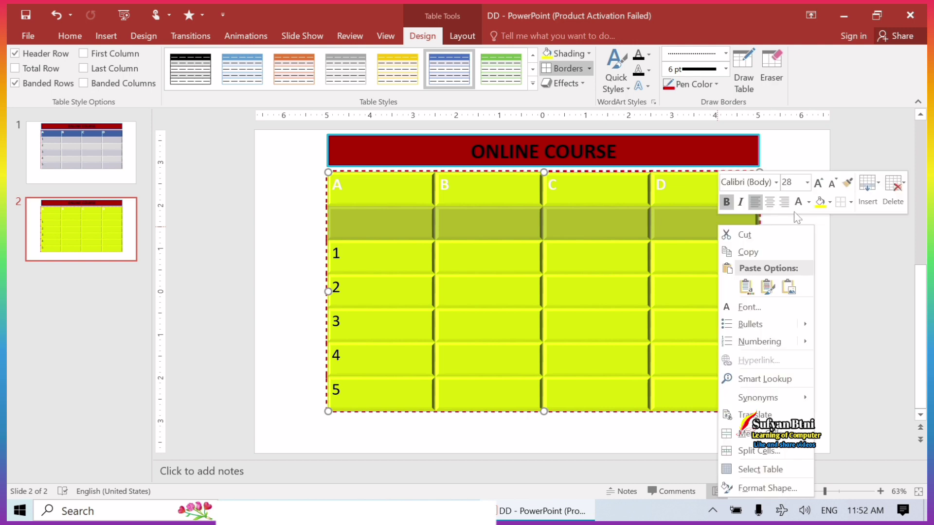
click(889, 189)
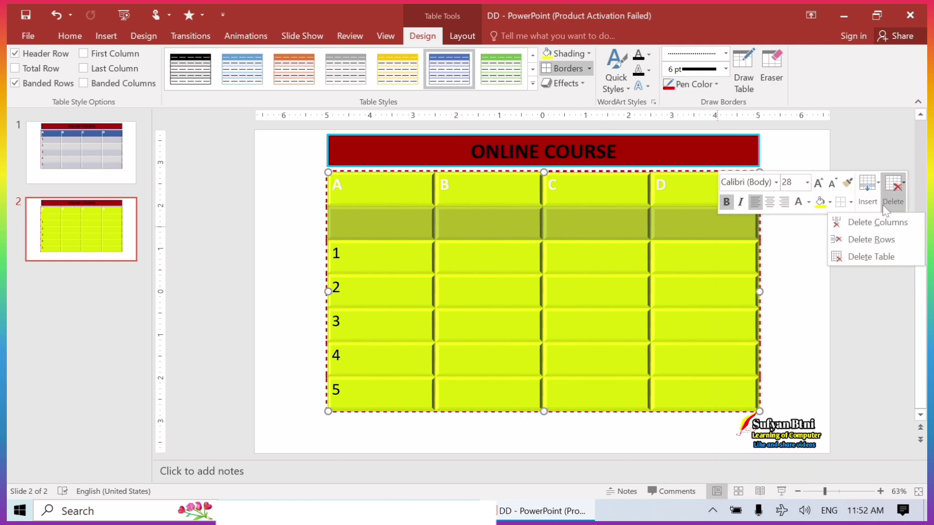
click(874, 240)
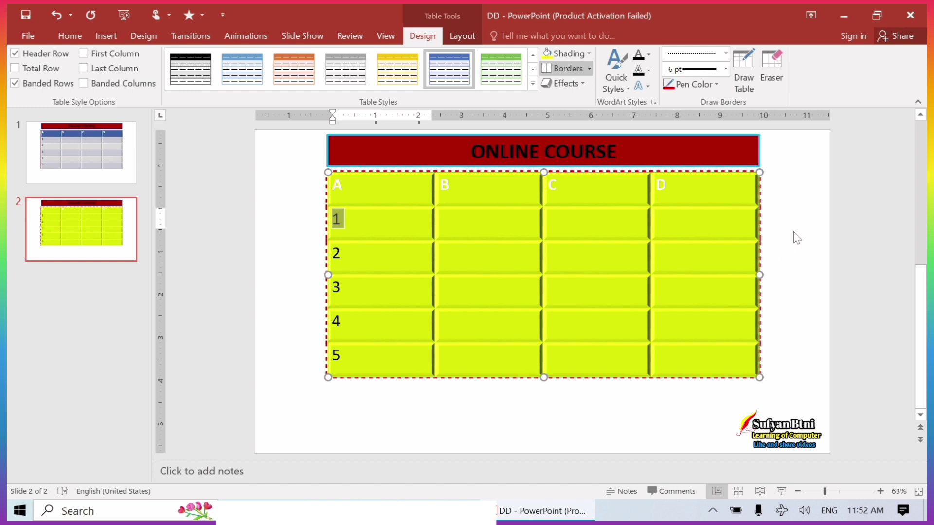
click(798, 210)
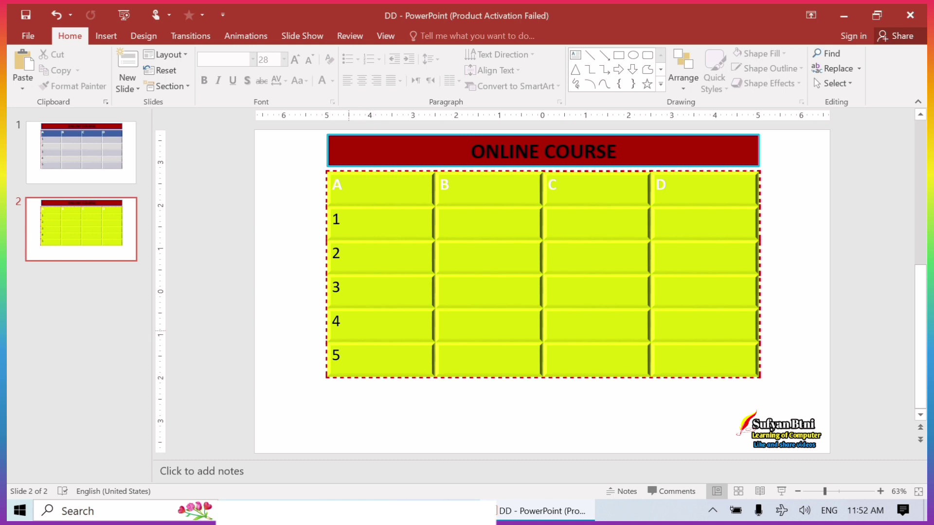
Step: Merge row 4's four cells into one cell spanning the full table width
click(342, 321)
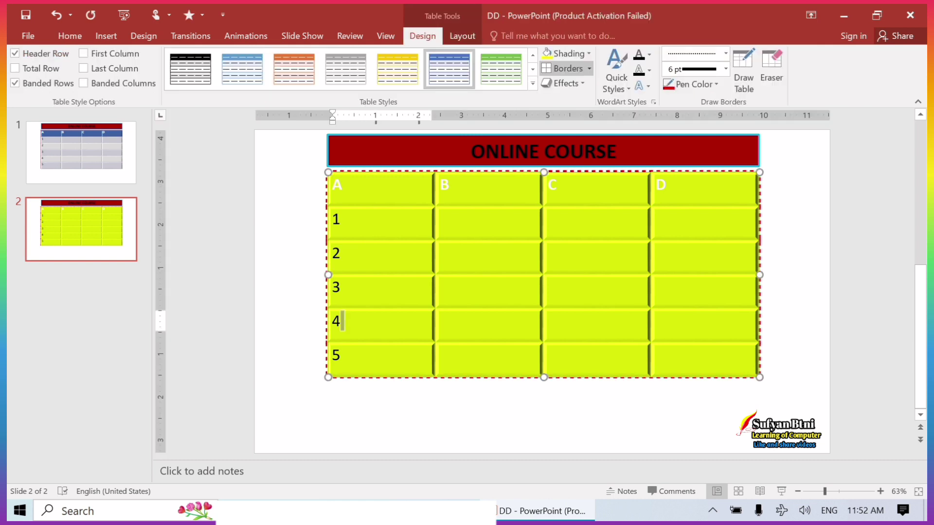
drag(342, 321, 705, 324)
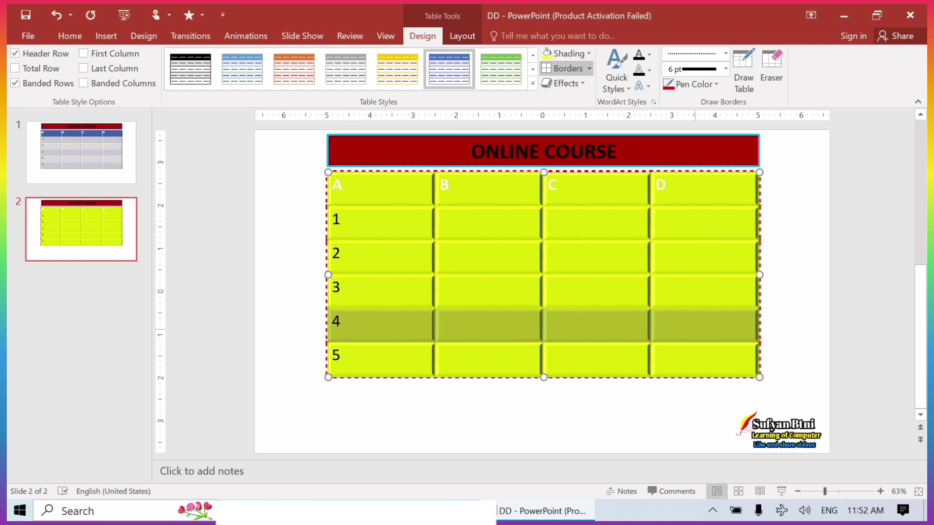
right_click(696, 329)
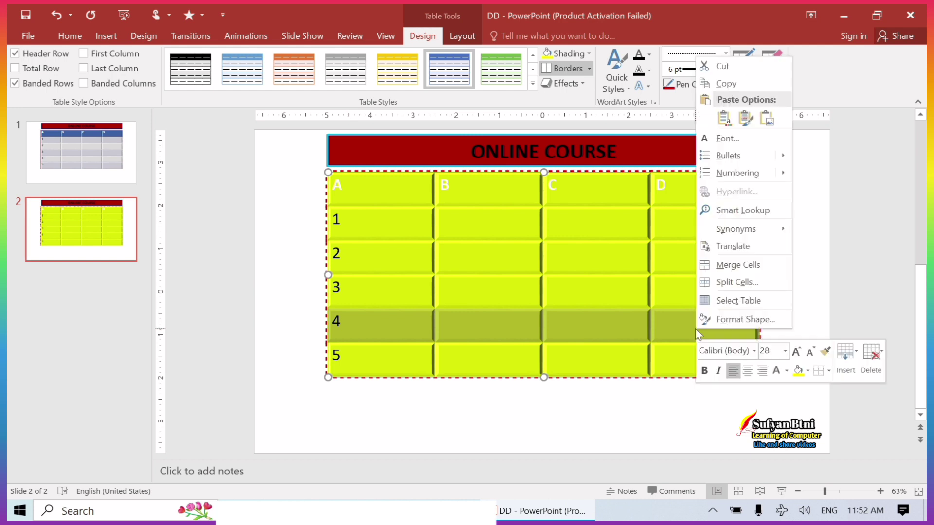
click(738, 265)
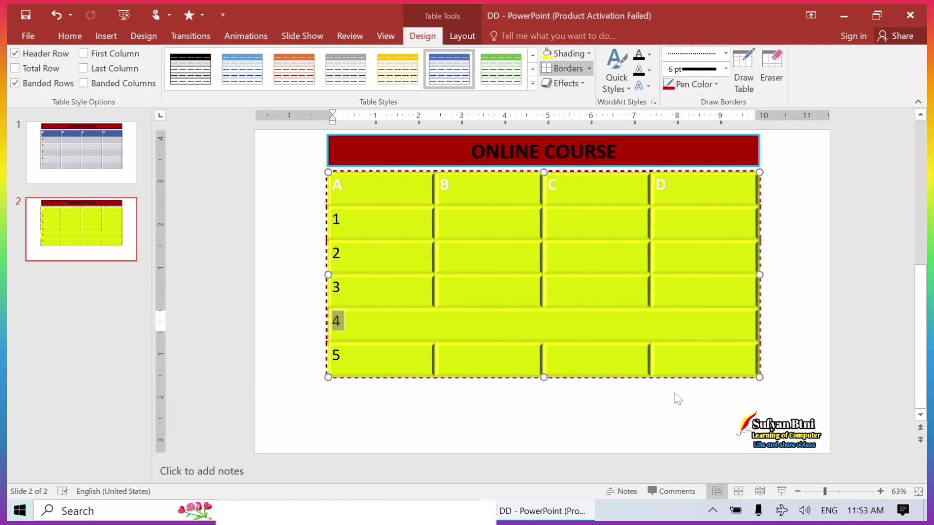
click(805, 336)
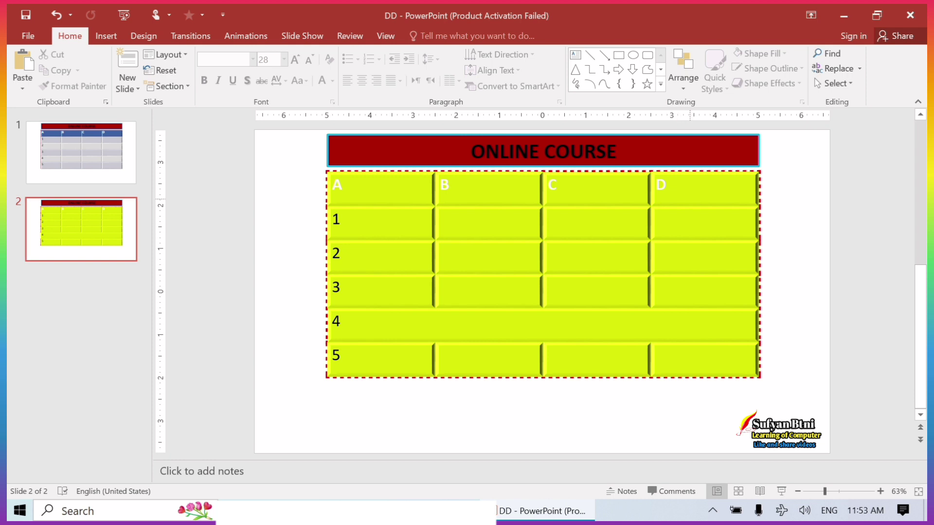
drag(704, 187, 704, 292)
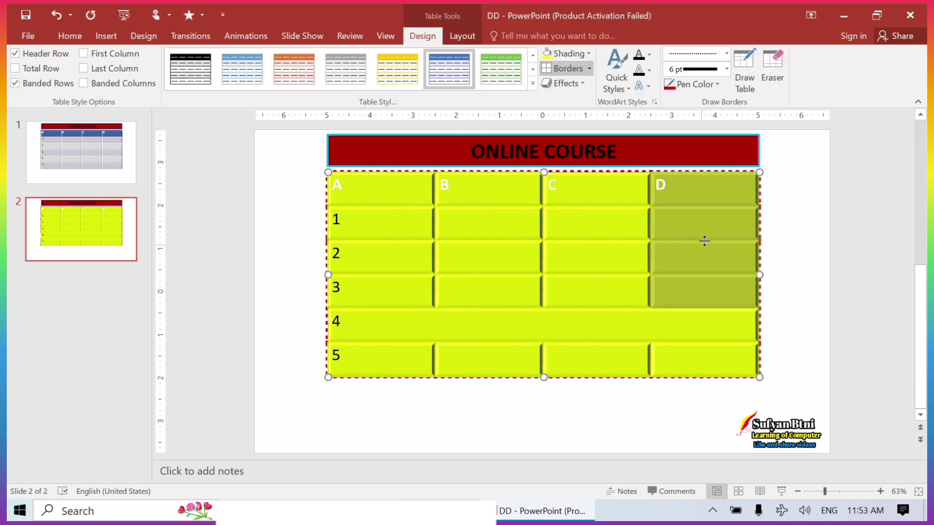
Step: Merge column D's cells from the D header down through row 3 into one tall cell
right_click(716, 190)
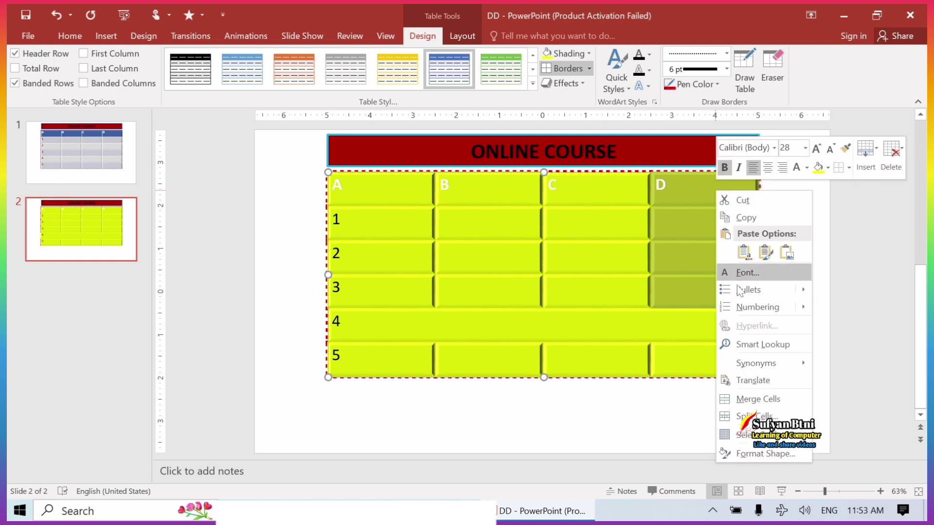
click(767, 404)
click(769, 234)
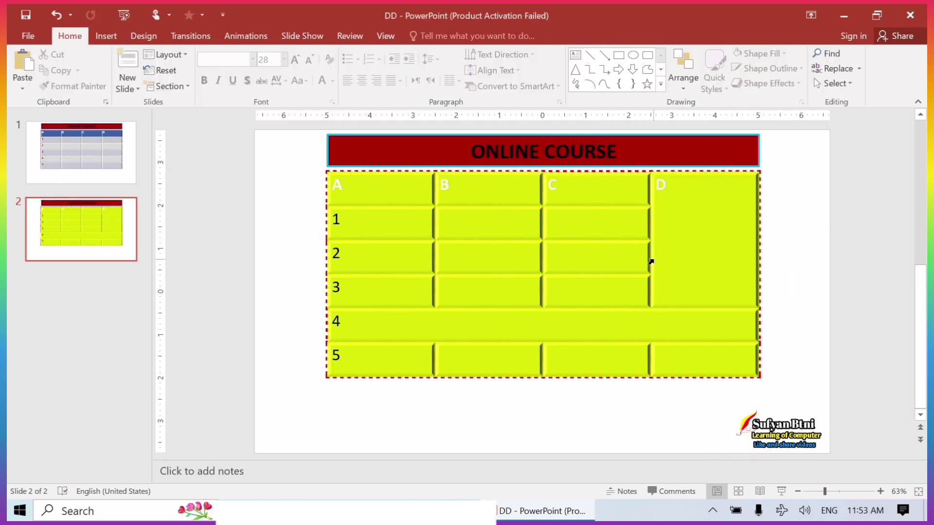
click(760, 185)
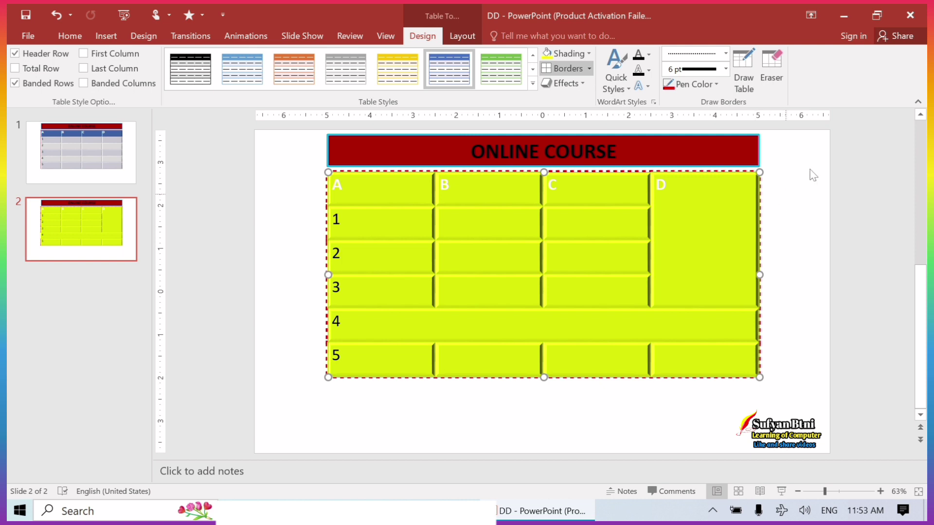
Step: Draw a vertical border splitting column D's area across rows 2–3 into two side-by-side cells
click(744, 78)
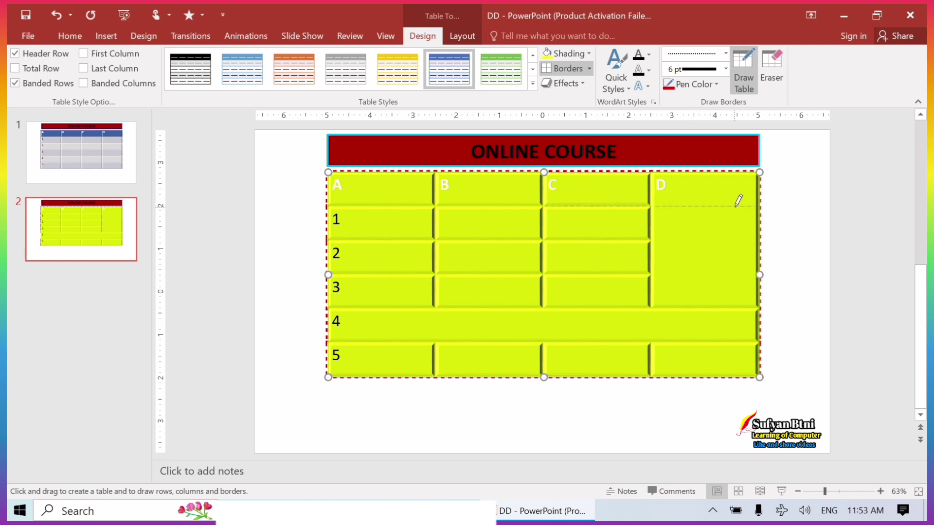
key(Tab)
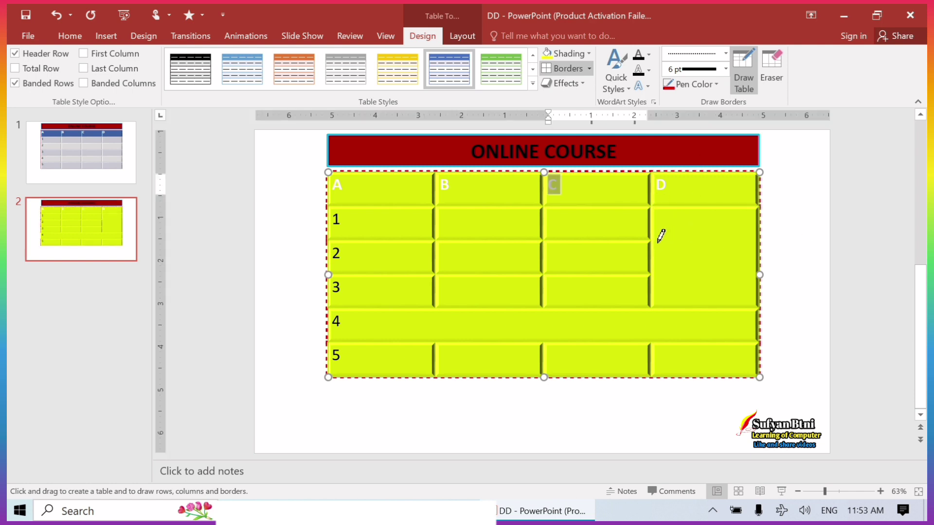
click(748, 235)
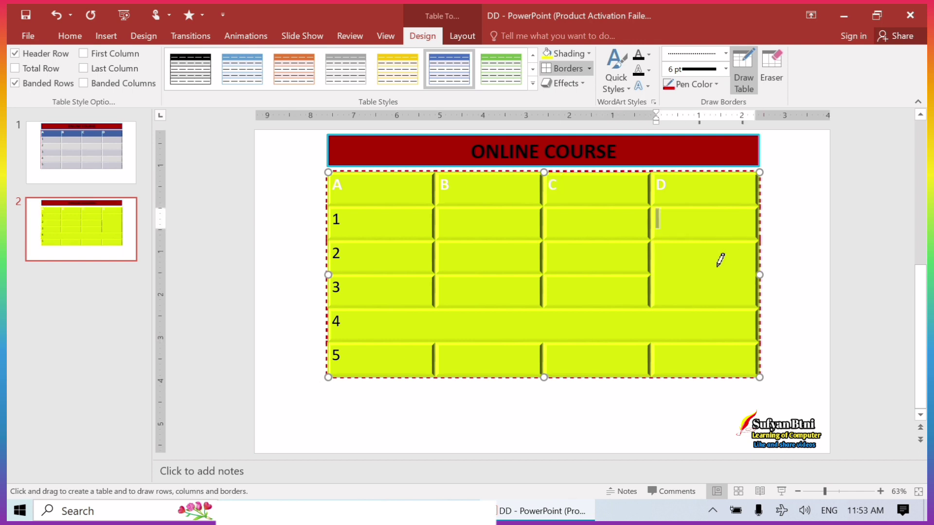
drag(705, 241, 712, 305)
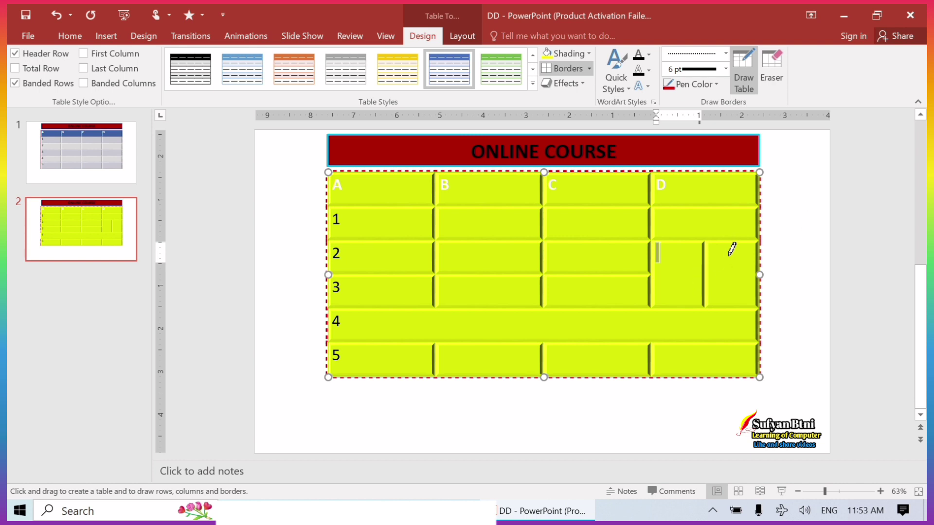
key(Escape)
click(792, 250)
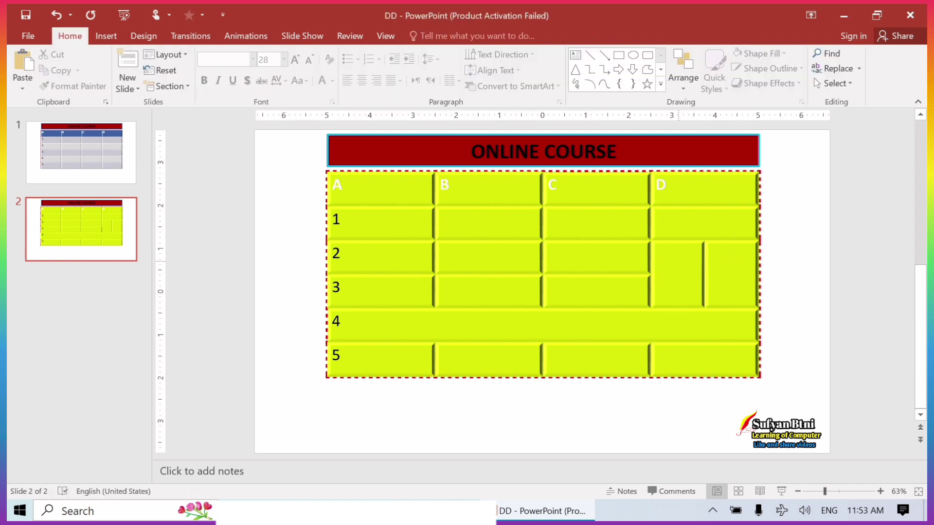
click(710, 252)
drag(709, 252, 679, 292)
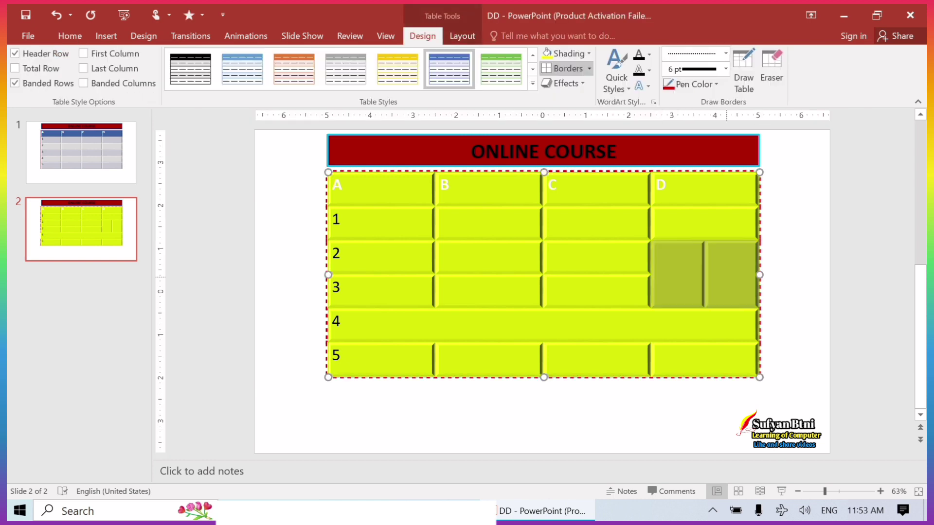
click(791, 233)
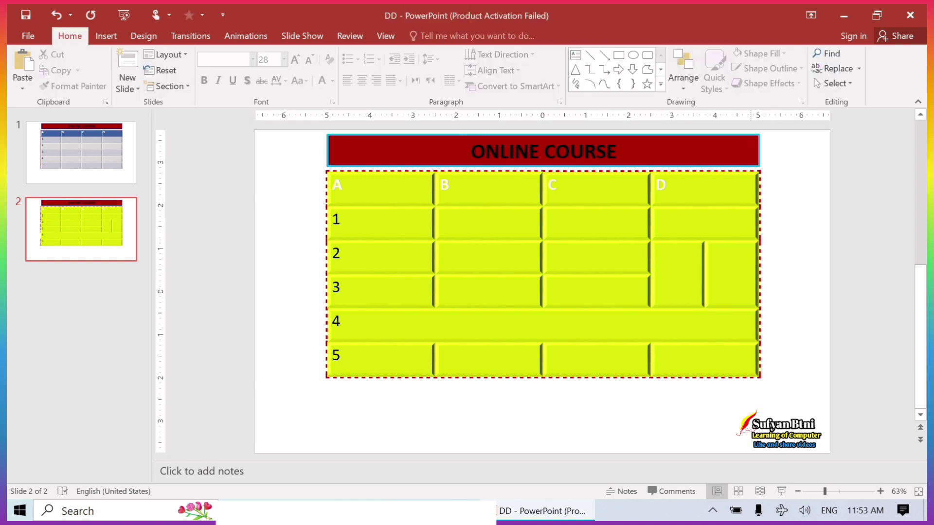
click(760, 233)
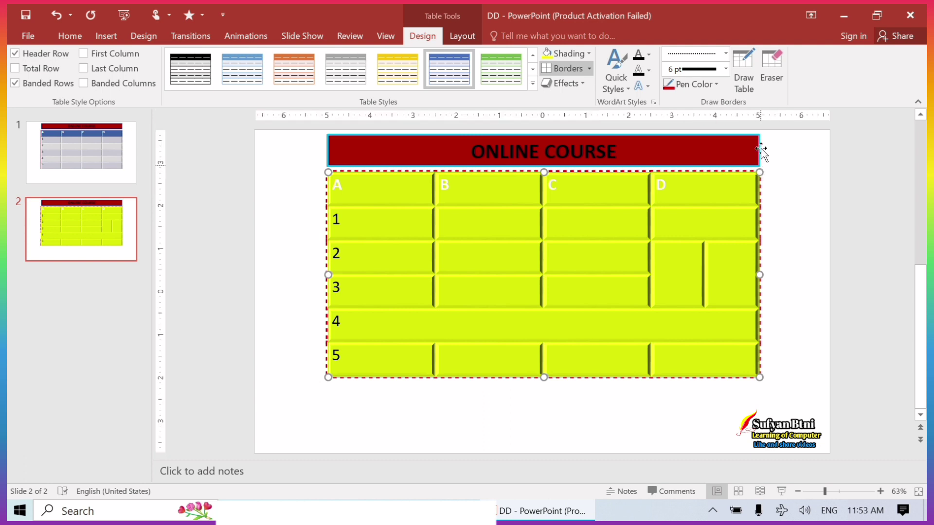
Step: Erase column D's new divider and row lines, plus the row 1–2 partition in column C
click(777, 85)
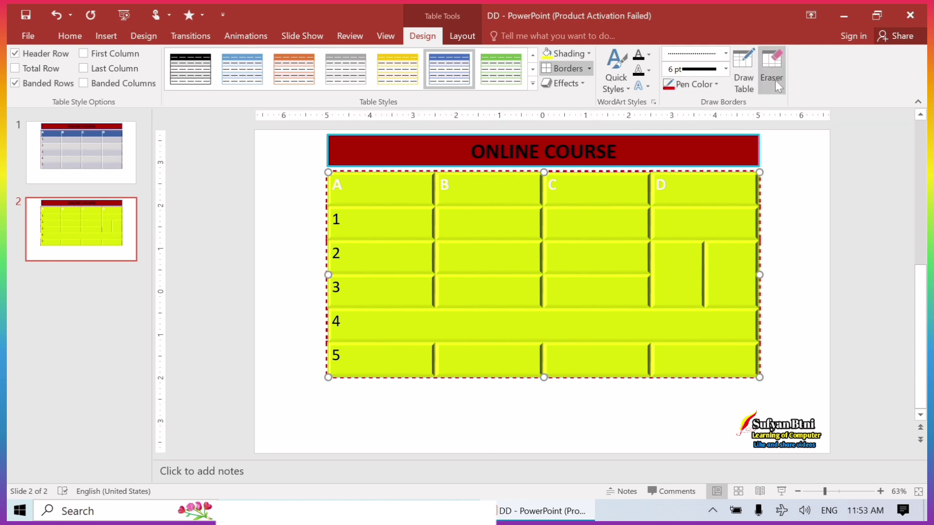
click(778, 83)
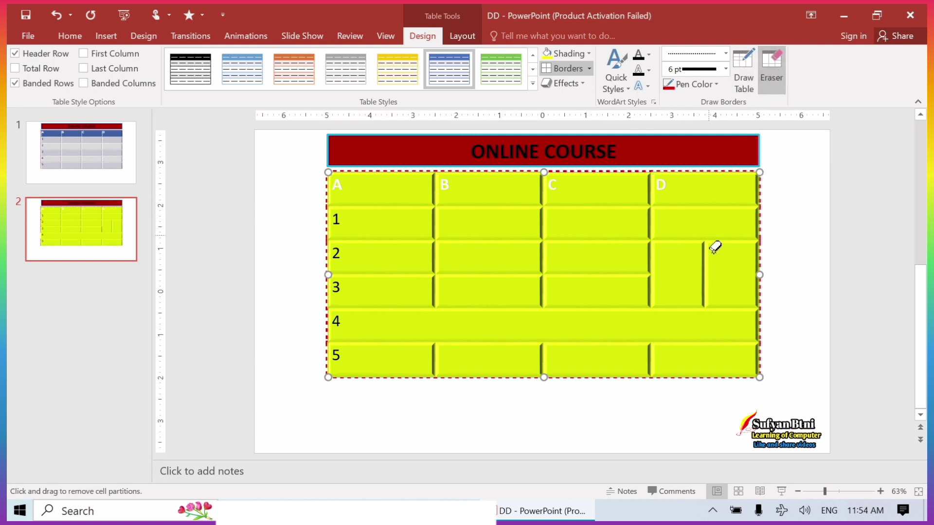
click(703, 265)
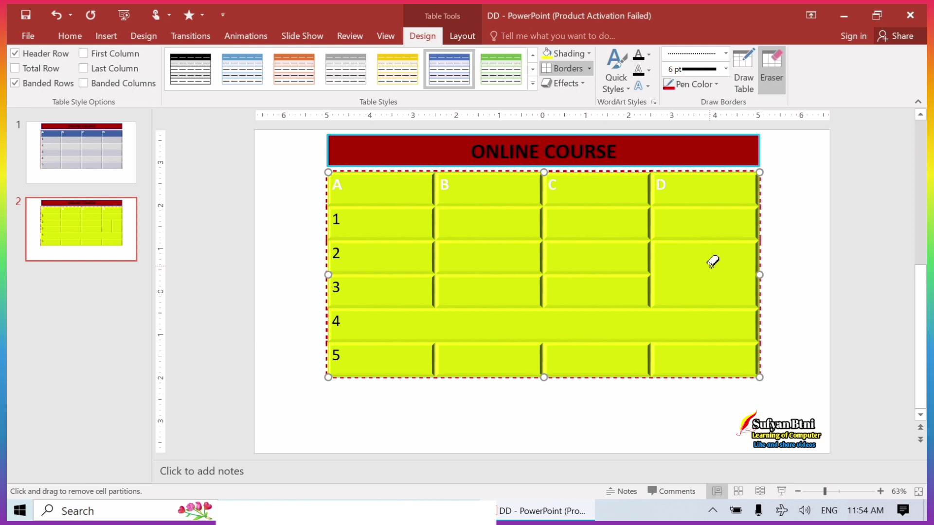
click(702, 241)
click(707, 207)
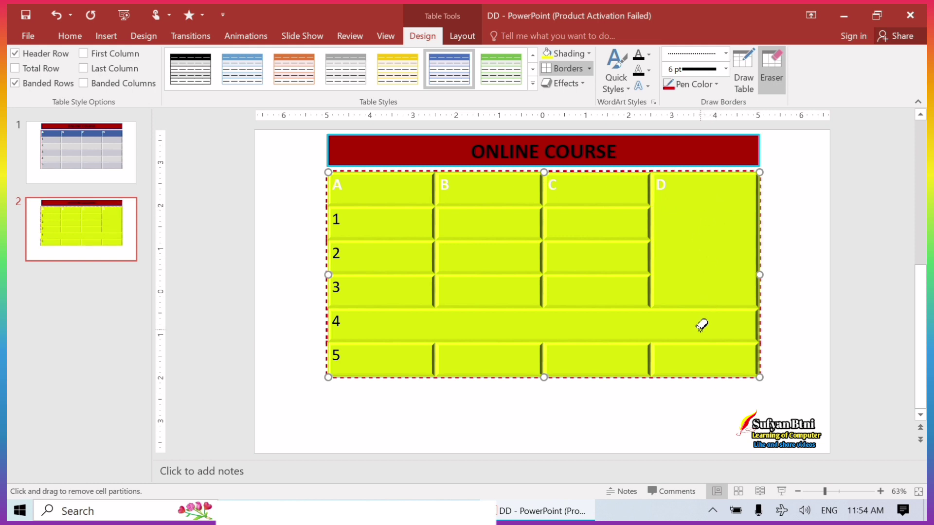
click(705, 307)
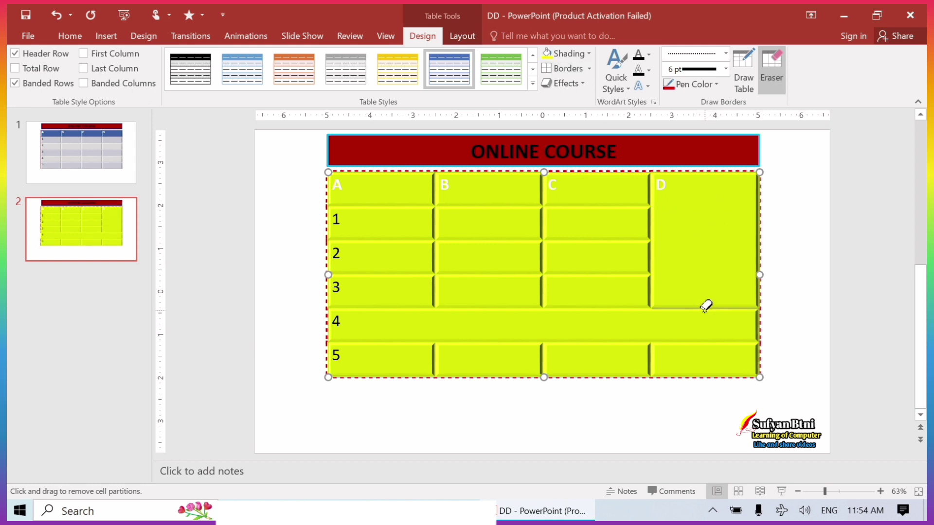
click(622, 240)
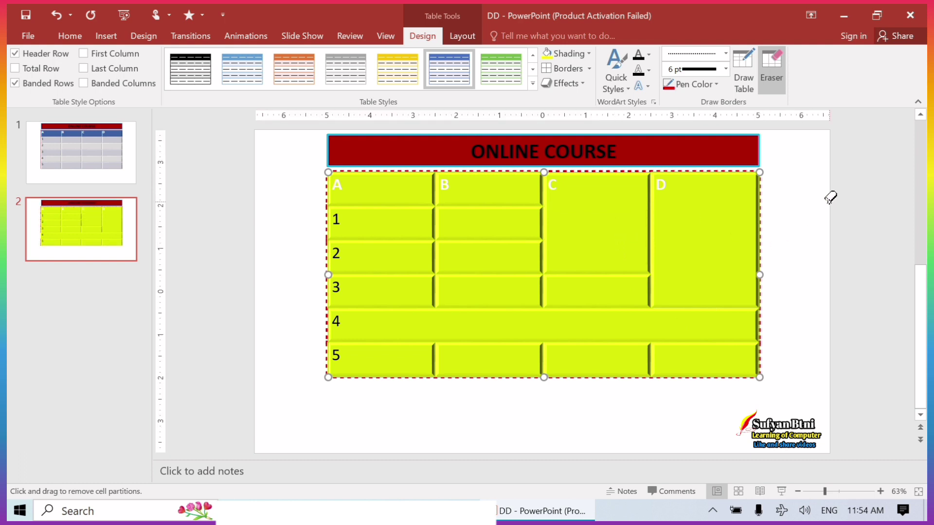